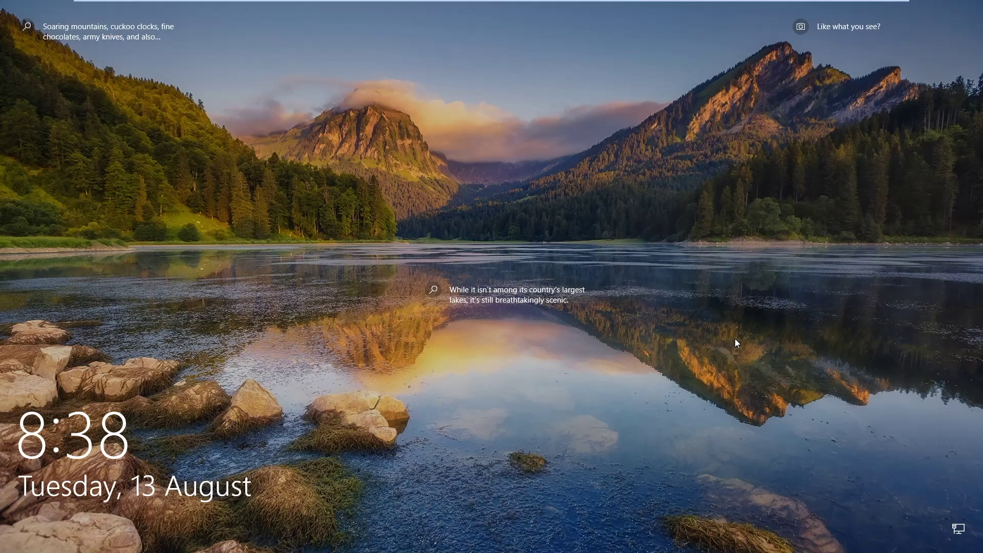
Sign in with the PIN, close the Start menu and open the Metadata Analysis 2 desktop folder.
click(736, 339)
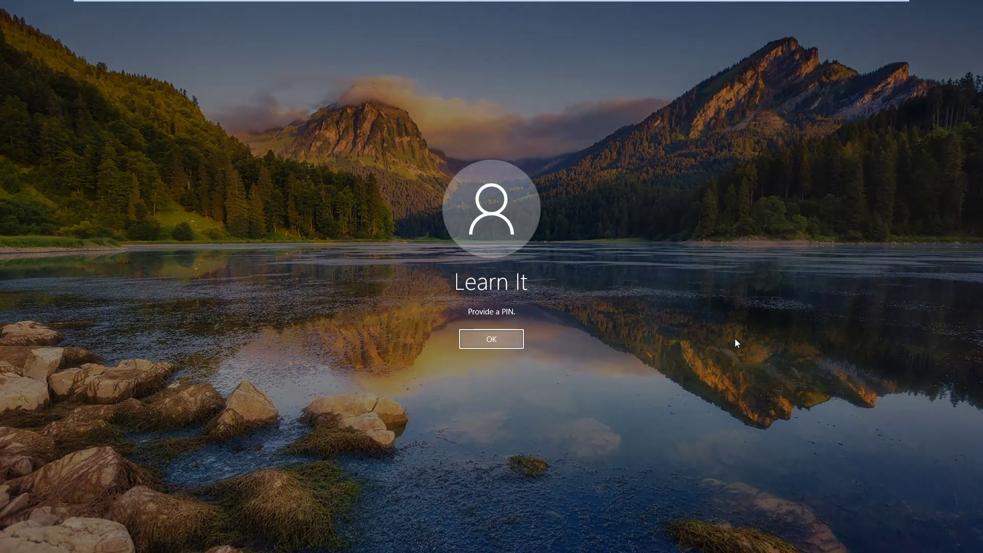
text(1234)
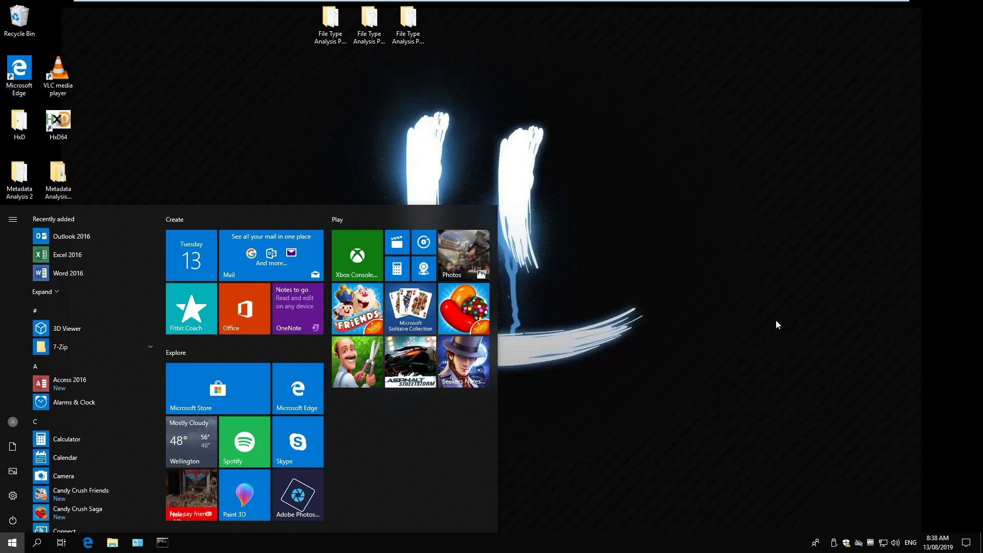
click(776, 324)
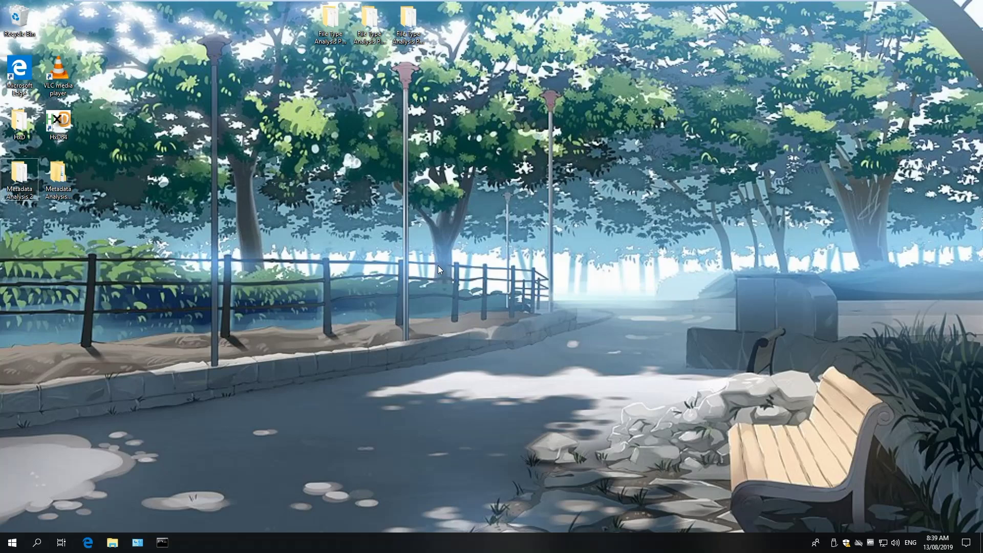
double_click(19, 176)
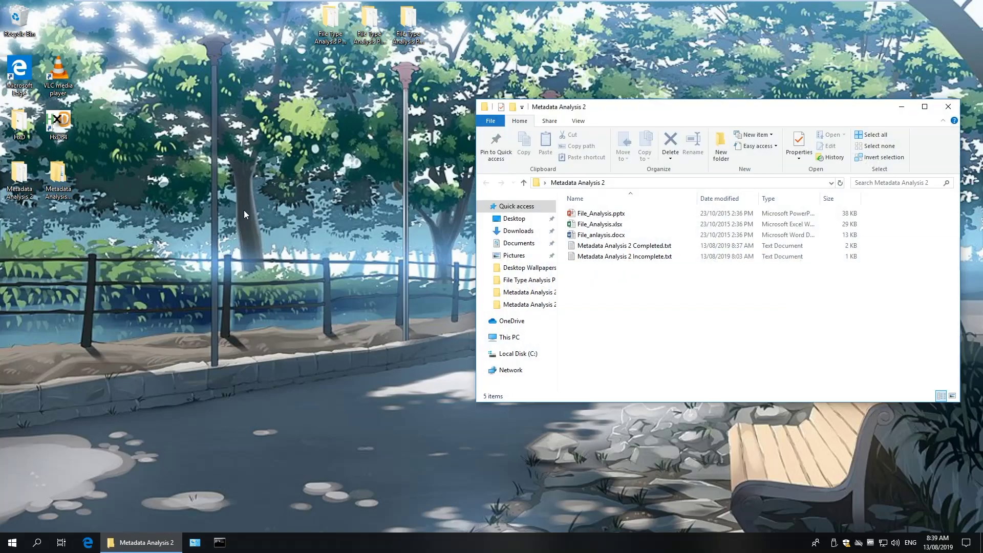
Drag the Metadata Analysis 2 window to the upper left and pull its right edge inward.
drag(671, 109, 353, 94)
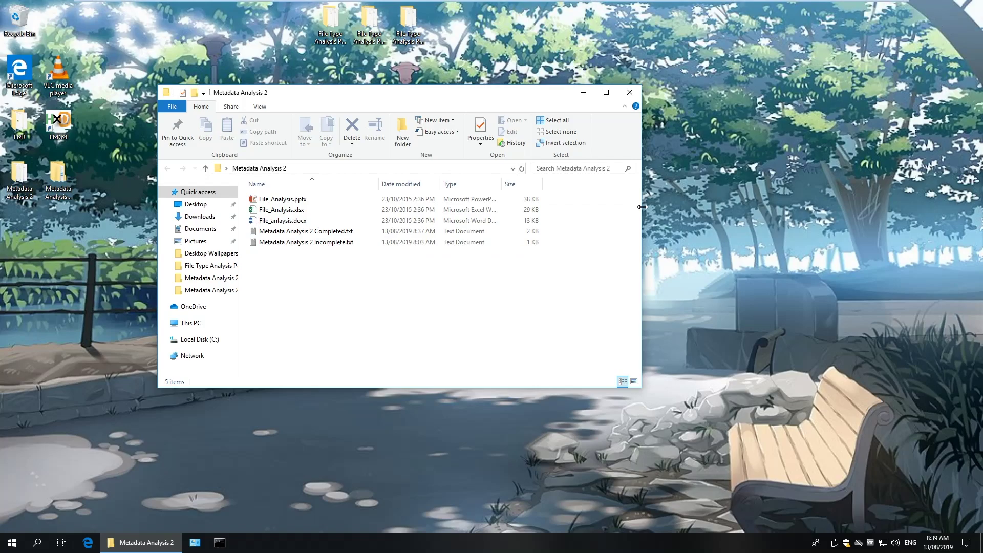
drag(643, 207, 576, 215)
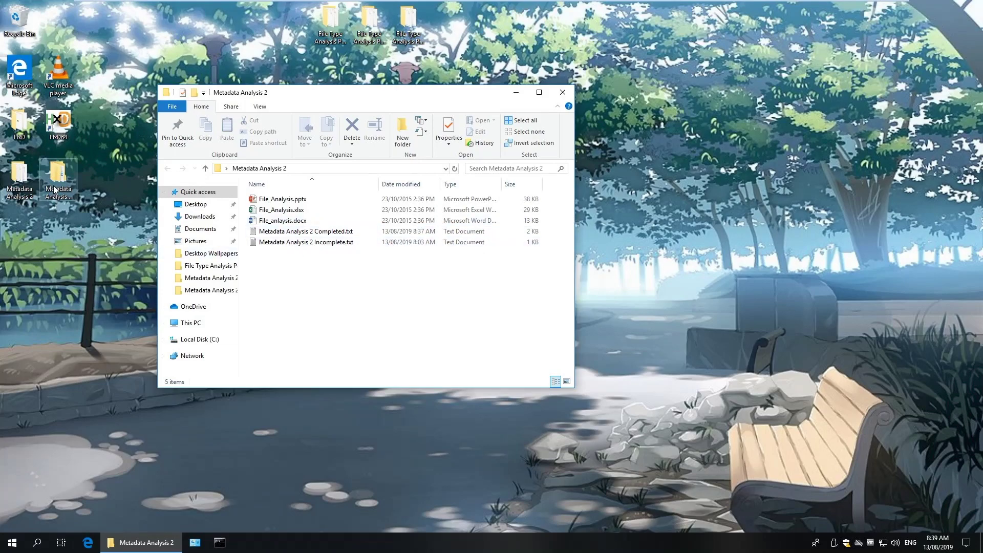
Create a new desktop folder named Output.
right_click(97, 186)
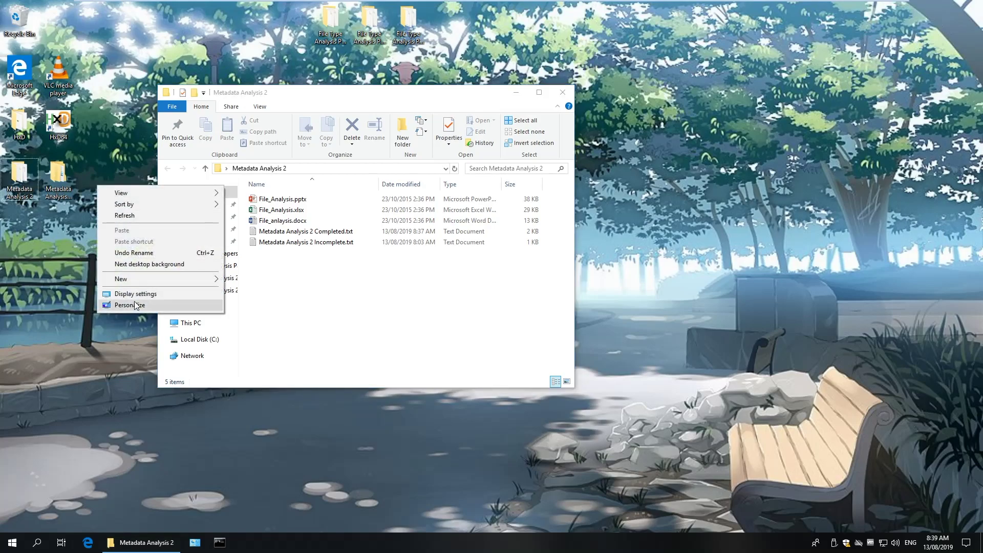
mouse_move(137, 283)
click(275, 279)
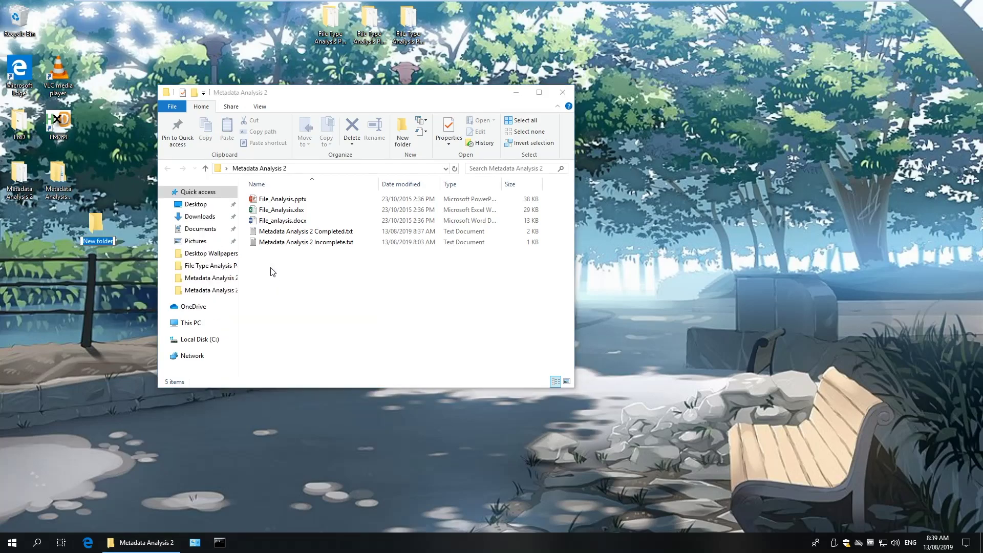
text(Output)
key(Return)
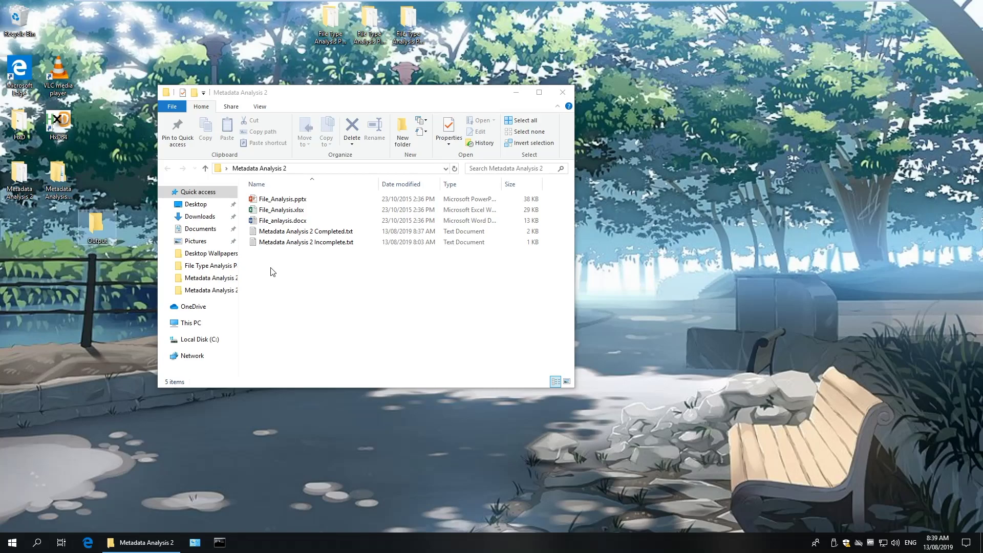
Select the three Office files, open Output beside Metadata Analysis 2, and turn on file name extensions.
drag(552, 195, 99, 228)
double_click(99, 228)
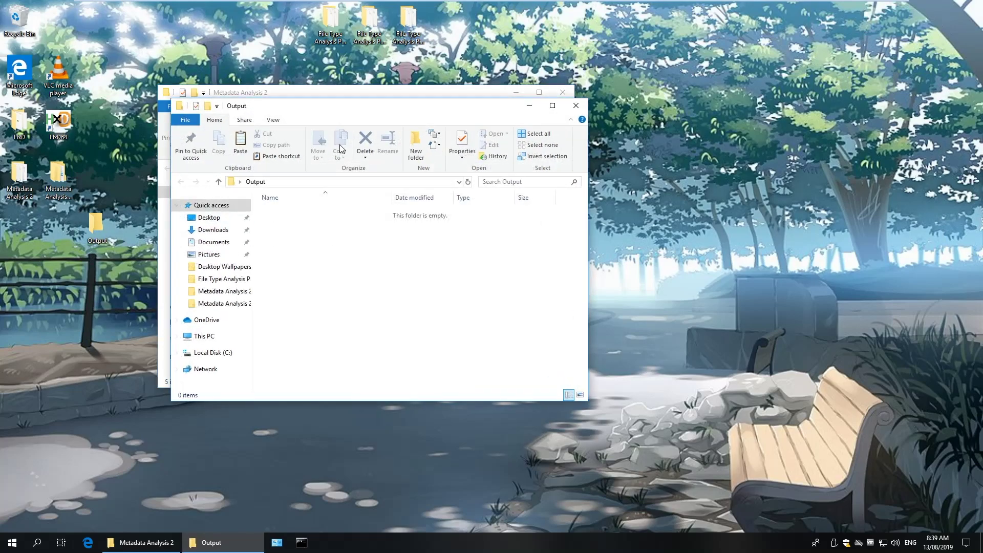
drag(325, 106, 636, 108)
click(425, 98)
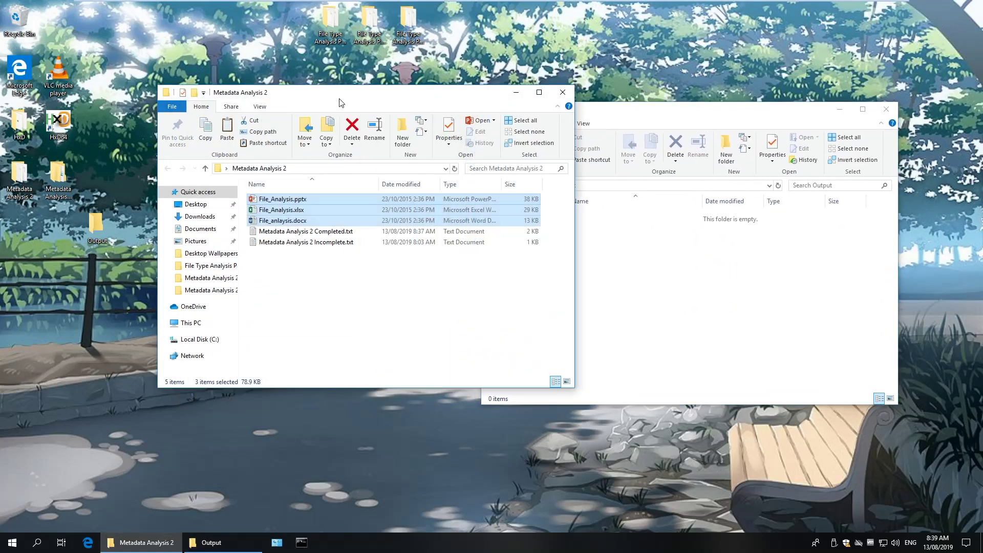
click(261, 107)
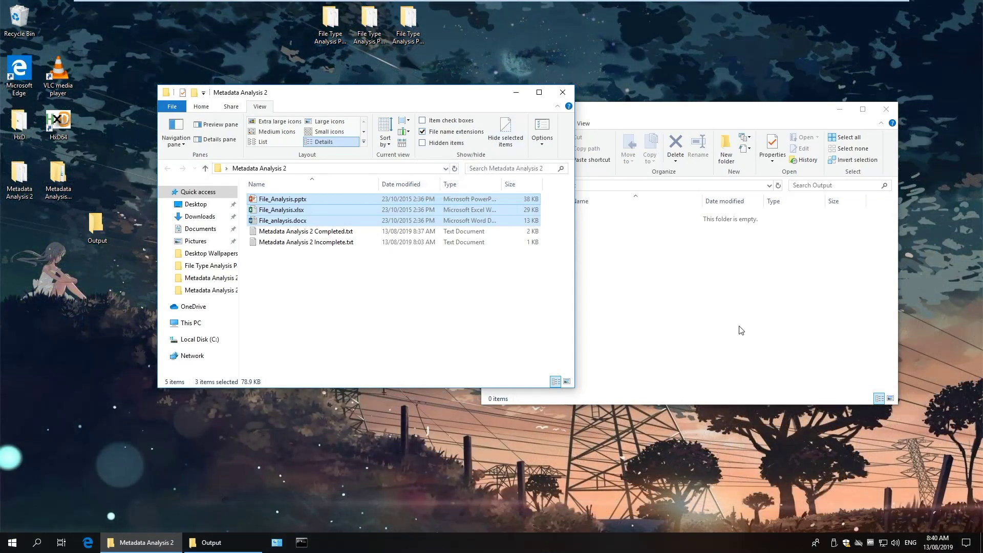
click(741, 330)
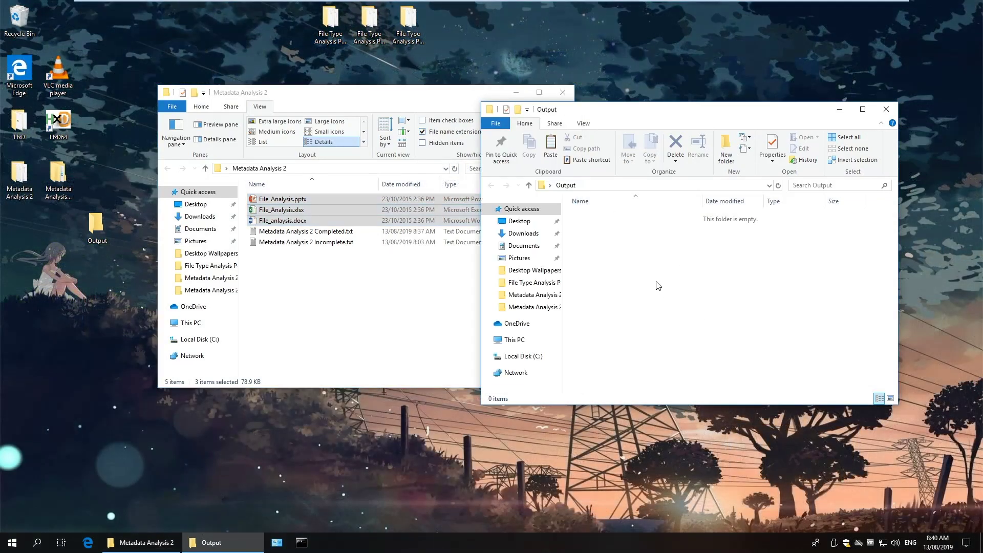
Paste the Office files into Output and rename File_Analysis.pptx to File_Analysis_1.zip.
key(ctrl+v)
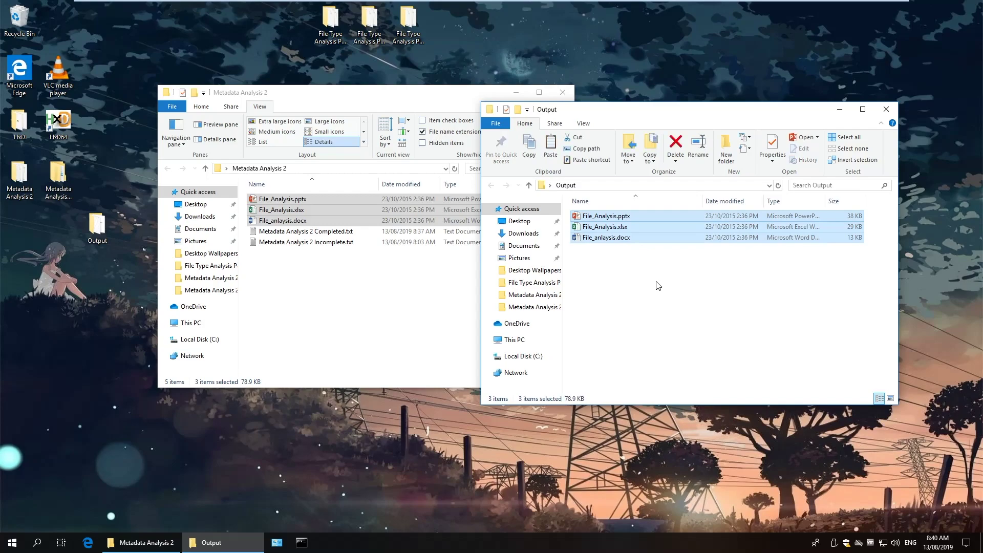
click(659, 285)
click(620, 219)
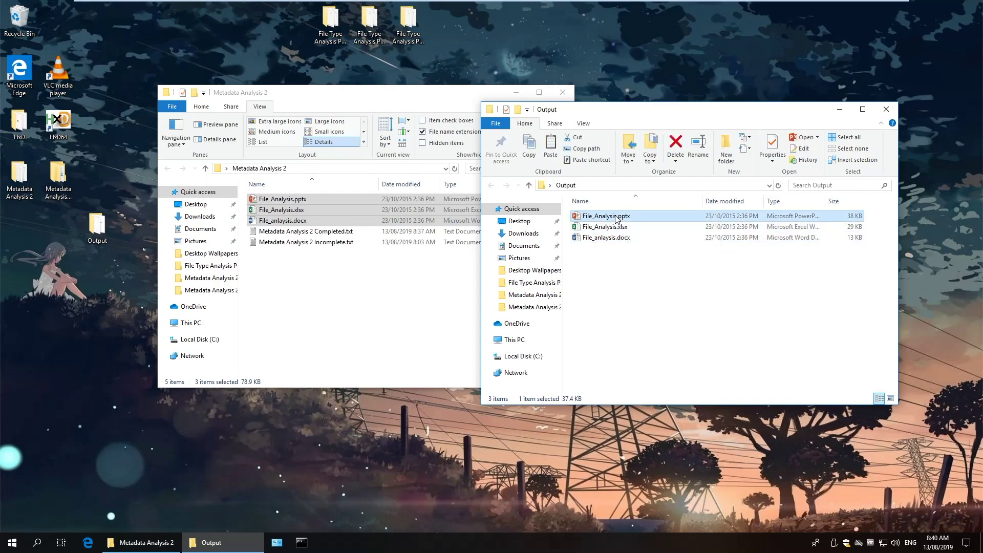
click(618, 216)
click(618, 216)
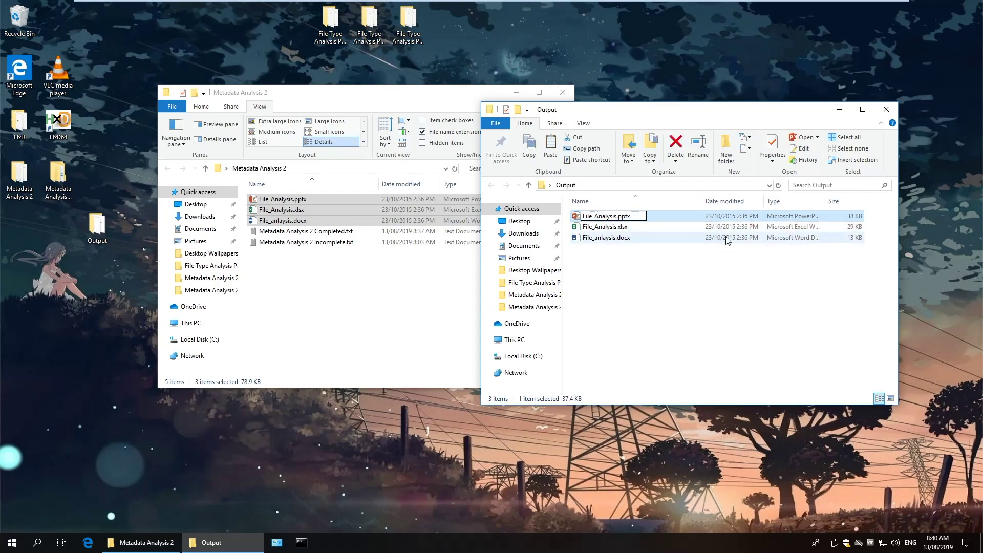
text(_1)
key(Delete)
key(Delete)
key(Delete)
key(BackSpace)
text(zip)
key(Tab)
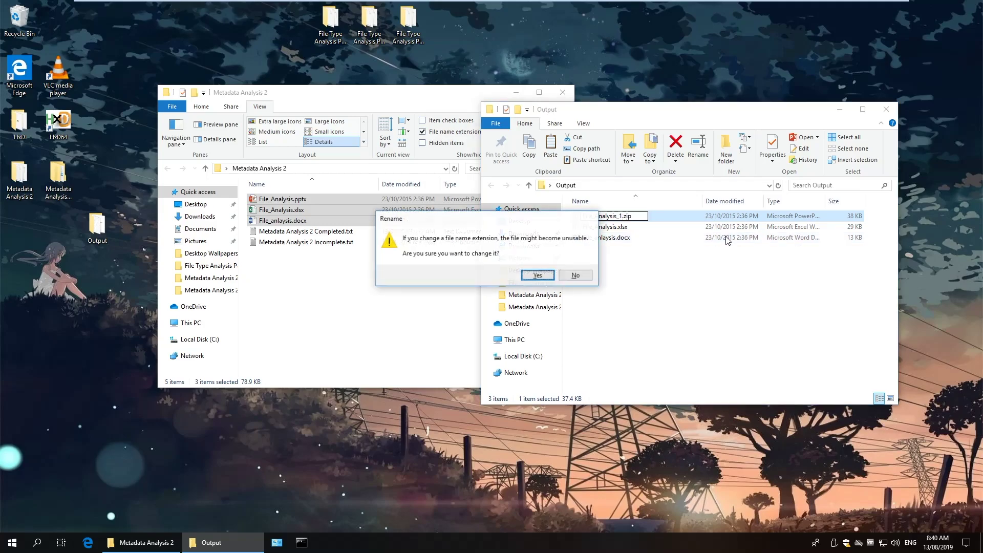
key(Return)
Rename File_Analysis.xlsx to File_Analysis_2.zip.
key(Right)
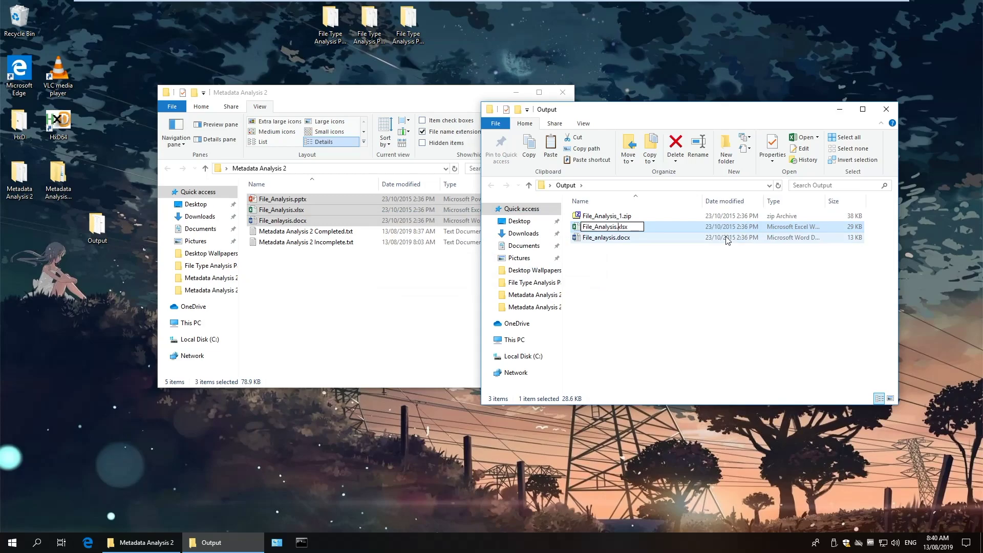
text(_2)
key(Delete)
key(Delete)
key(Delete)
key(Delete)
key(Delete)
text(.zip)
key(Return)
key(Return)
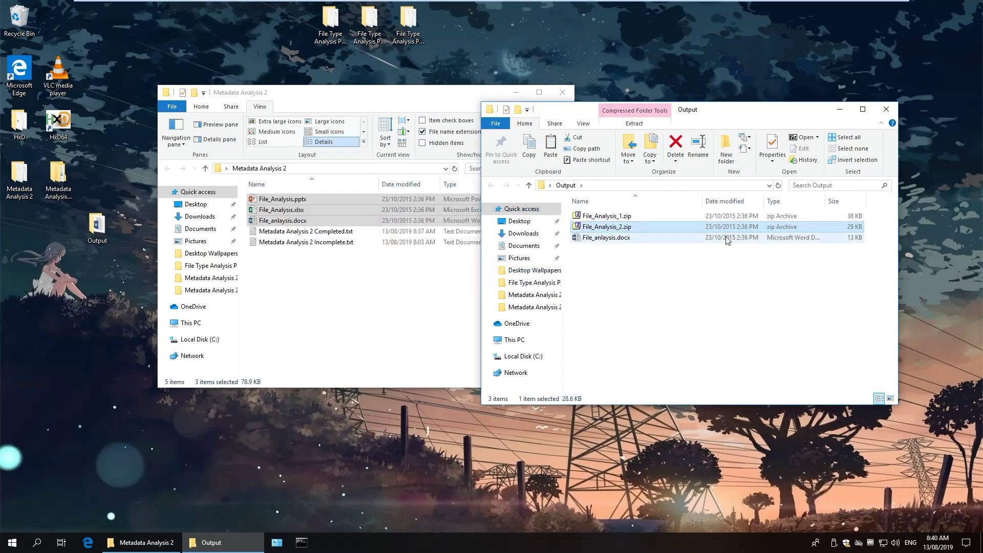
Rename File_anlaysis.docx to File_anlaysis_3.zip and accept the extension warning.
click(633, 241)
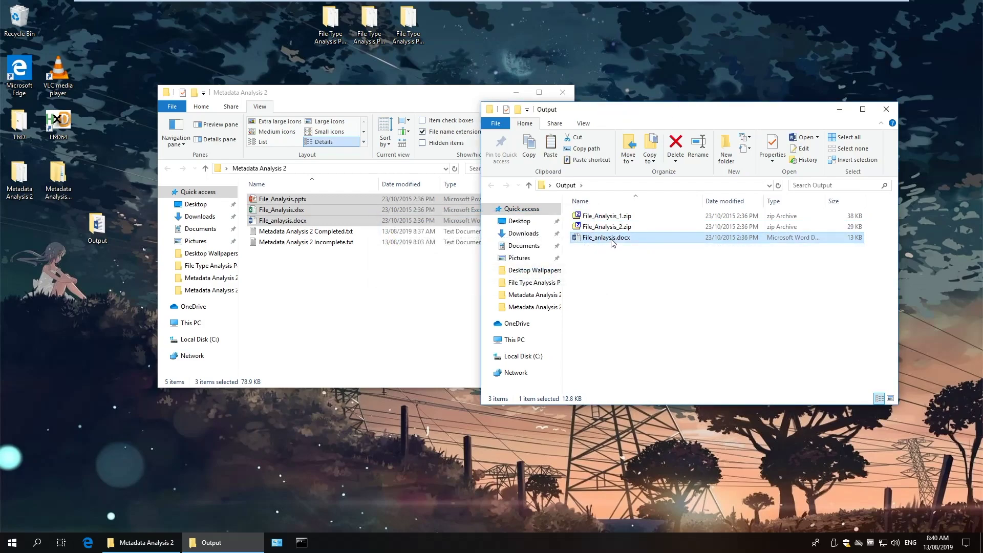
key(F2)
key(Right)
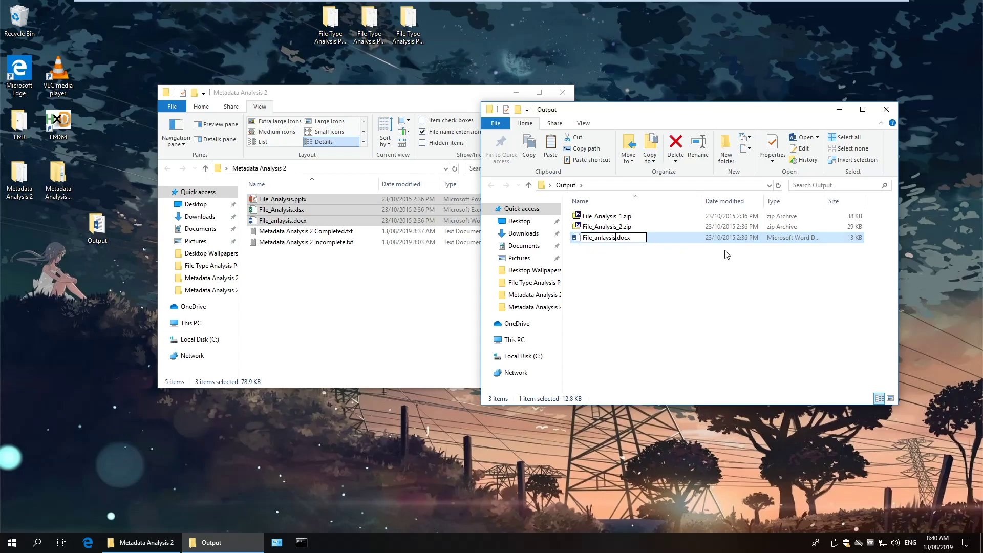
text(_3)
key(End)
key(BackSpace)
key(BackSpace)
key(BackSpace)
key(BackSpace)
text(zip)
key(Return)
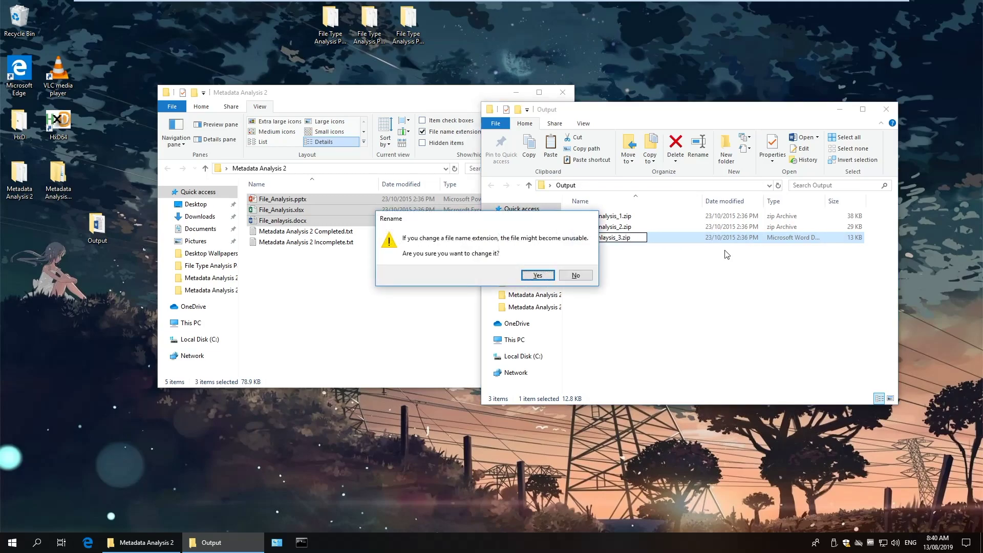
key(Return)
Extract all three zip archives, each into its own folder.
drag(637, 263, 600, 211)
right_click(597, 217)
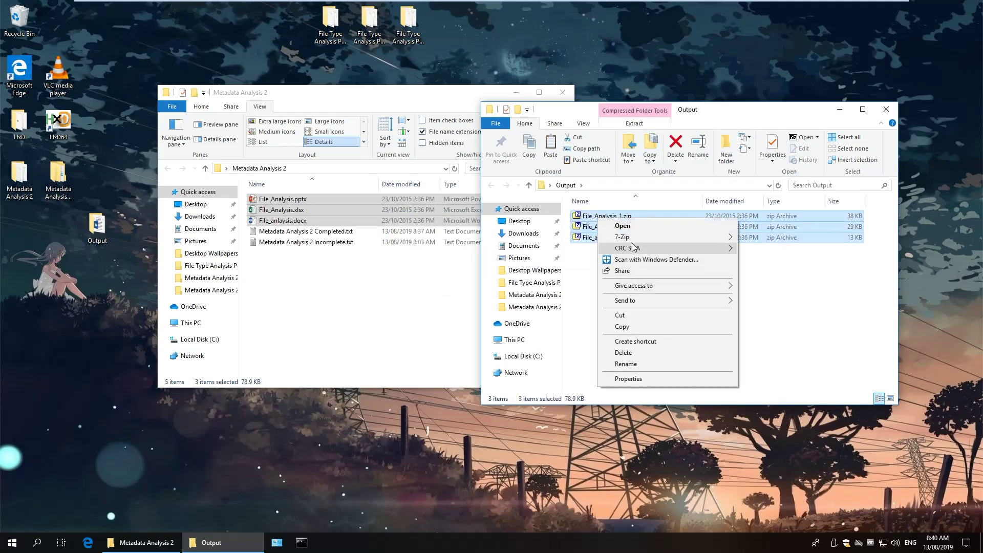
mouse_move(630, 237)
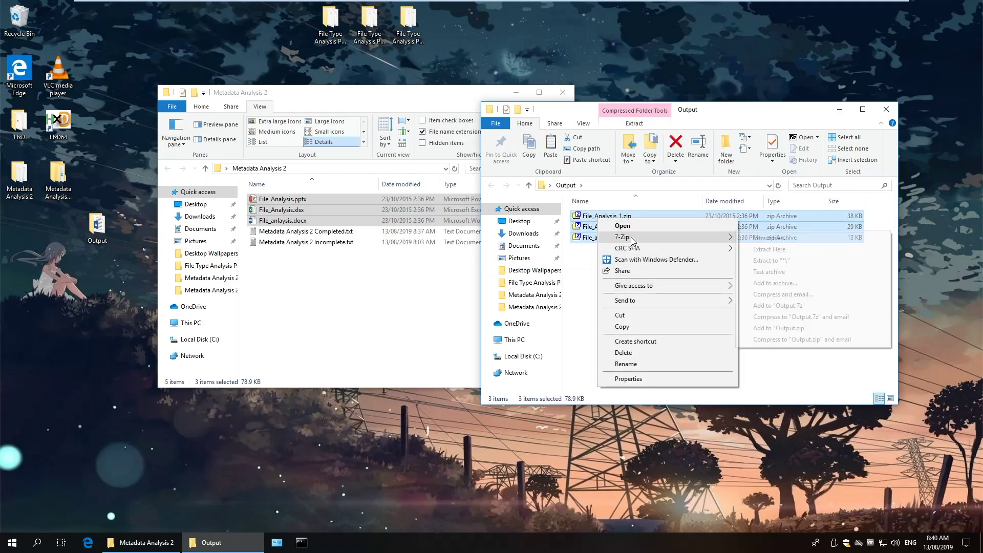
click(789, 263)
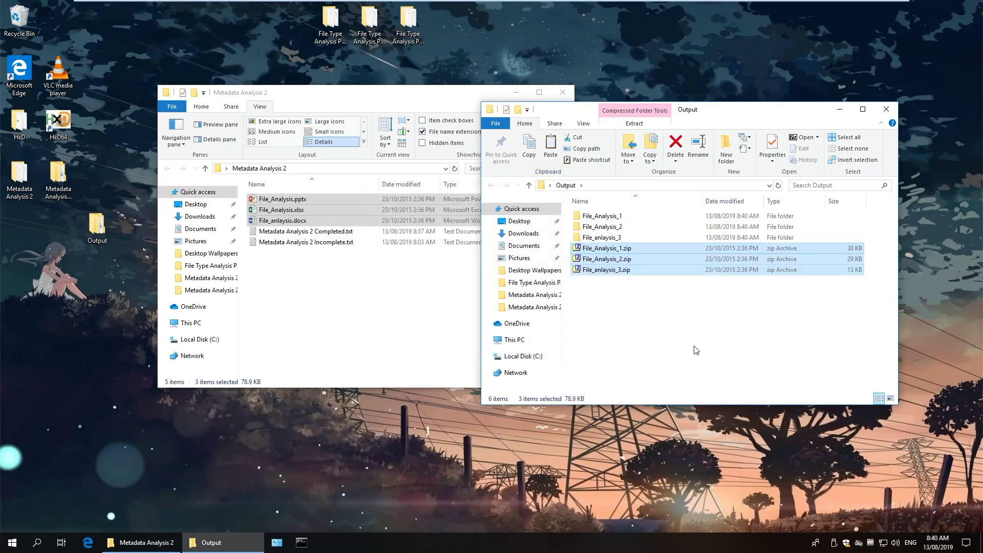
click(694, 346)
Open File_Analysis_1's docProps/app.xml in Microsoft Edge.
double_click(609, 218)
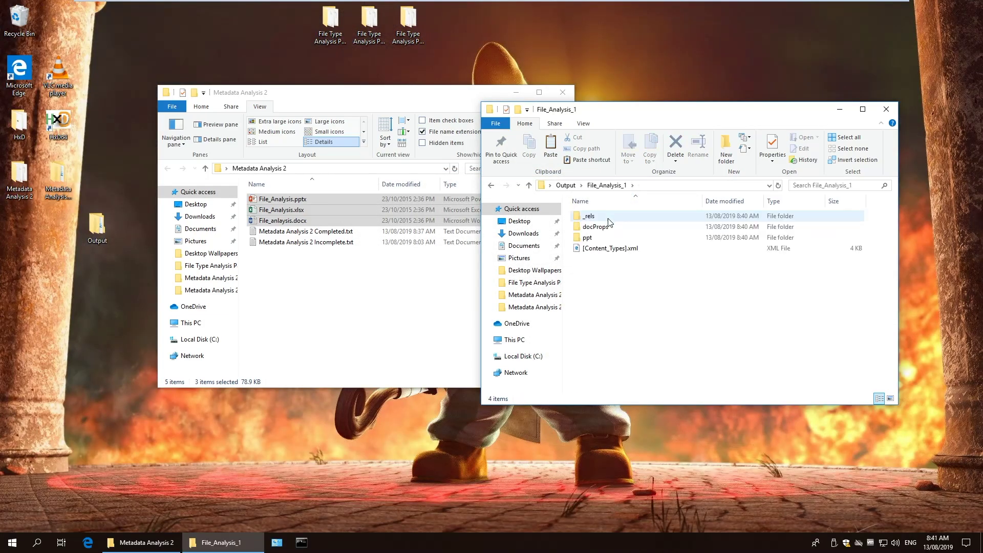
mouse_move(601, 233)
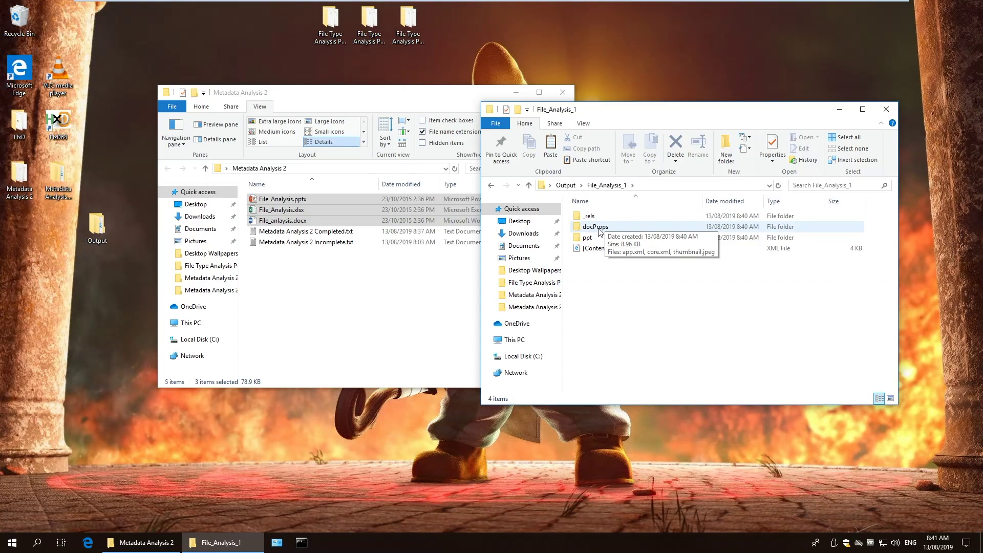
double_click(599, 228)
right_click(597, 218)
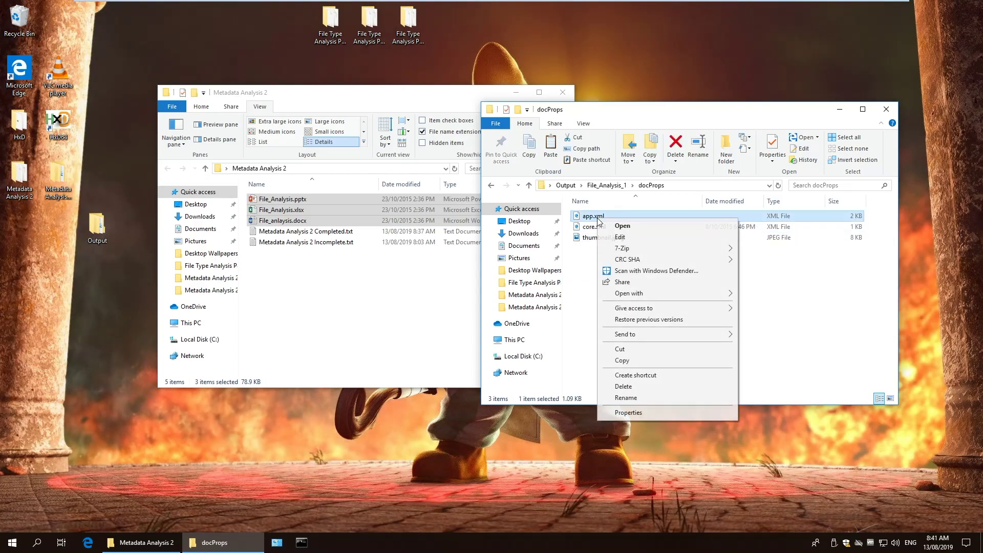
mouse_move(634, 293)
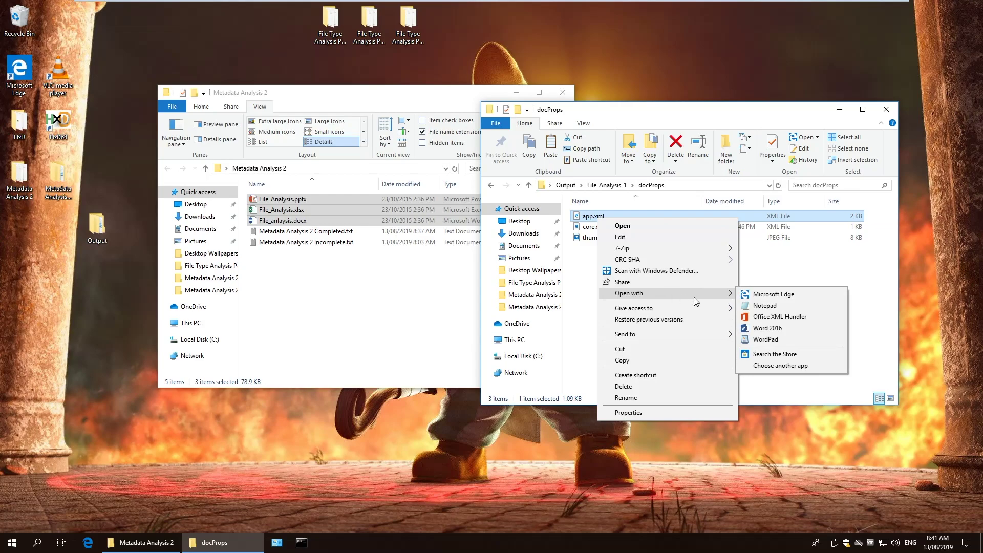
click(761, 296)
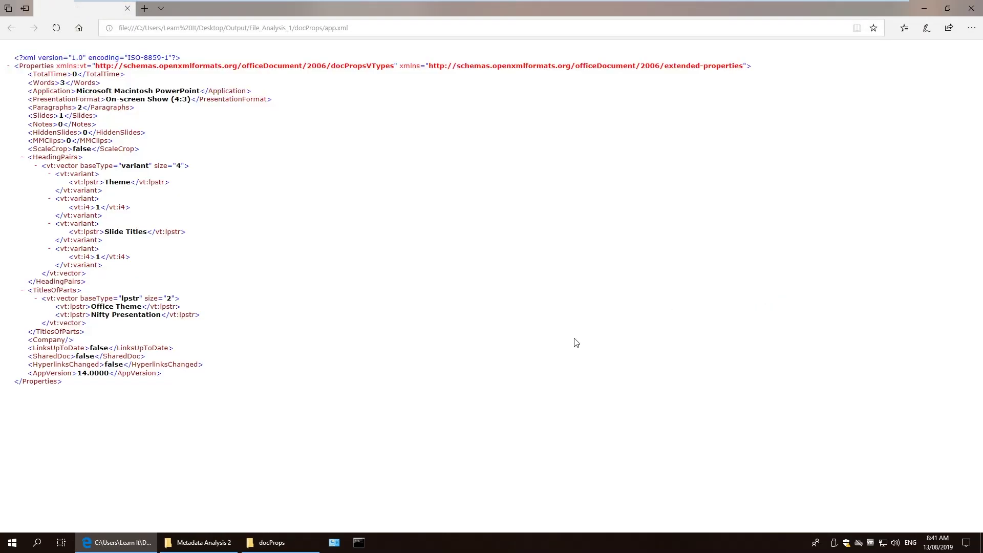
Open File_Analysis_1's core.xml in Microsoft Edge as well.
click(272, 542)
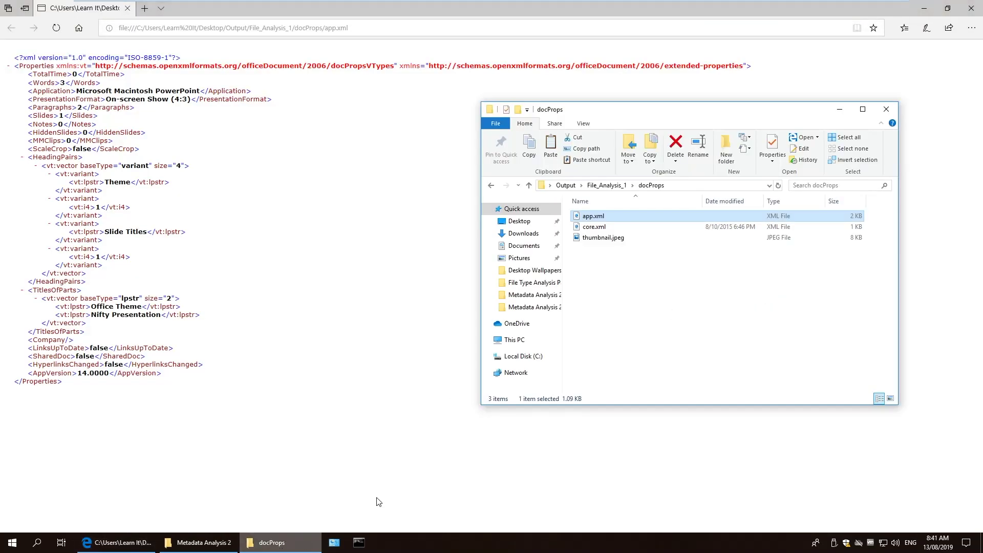
right_click(590, 226)
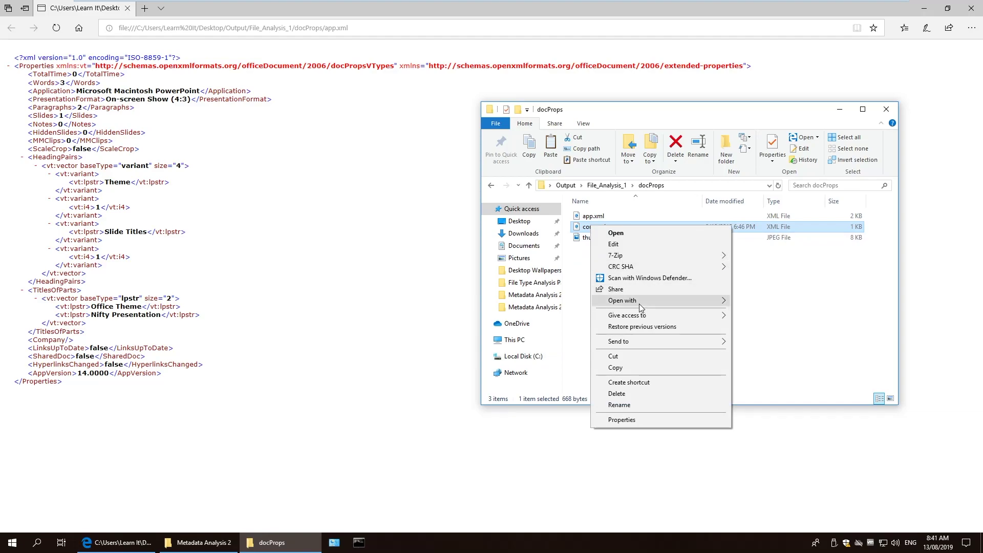
mouse_move(638, 301)
click(762, 306)
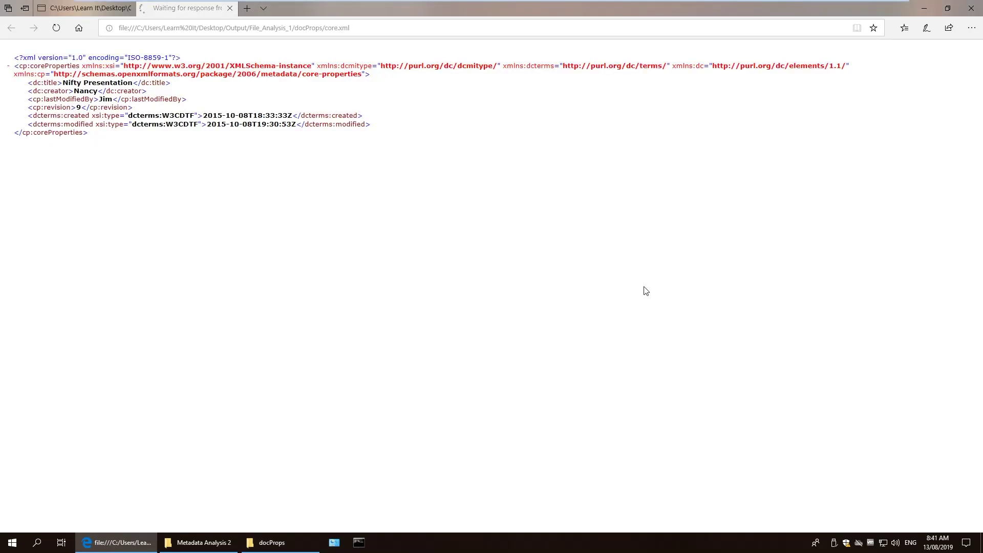
Split core.xml into its own Edge window snapped right, with app.xml filling the left half.
drag(195, 10, 371, 92)
drag(566, 63, 982, 66)
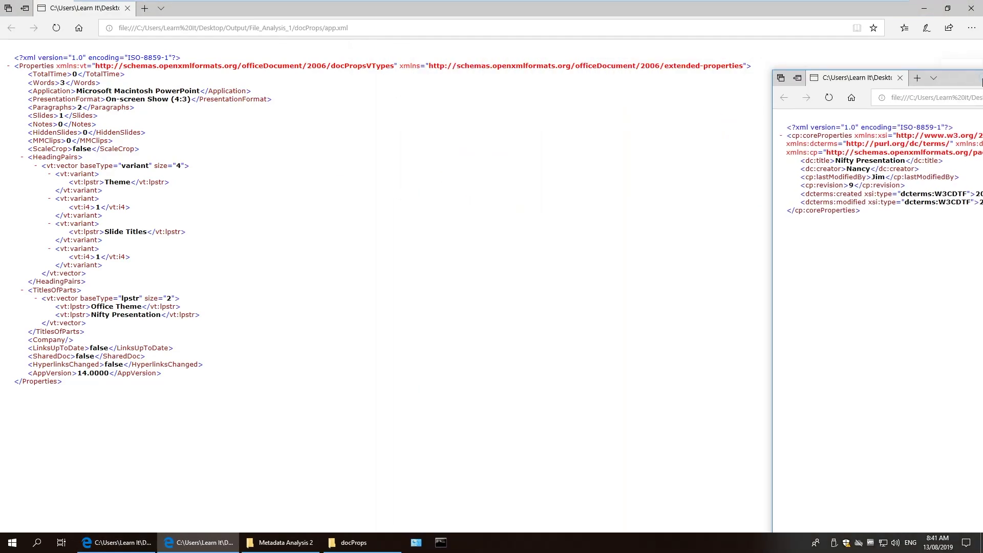
click(343, 168)
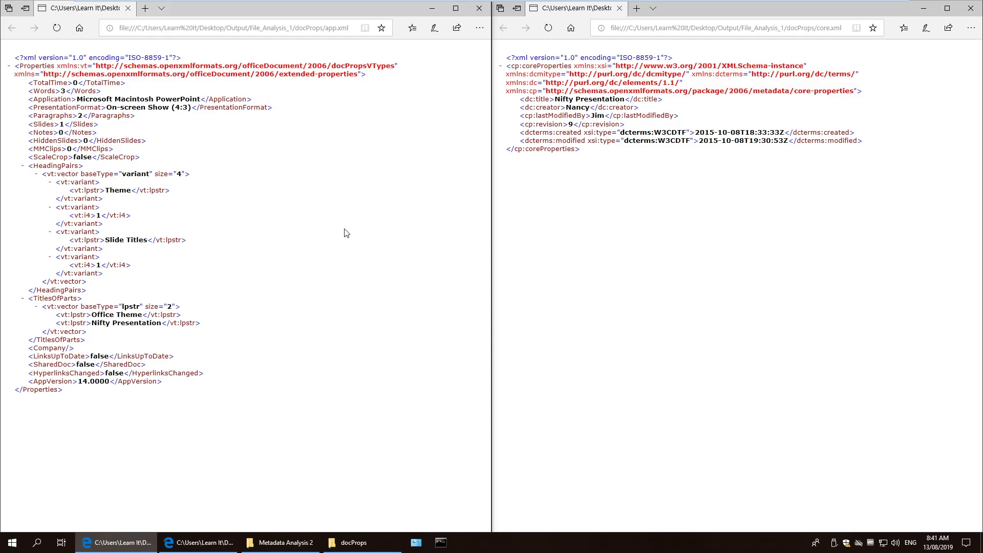
mouse_move(300, 549)
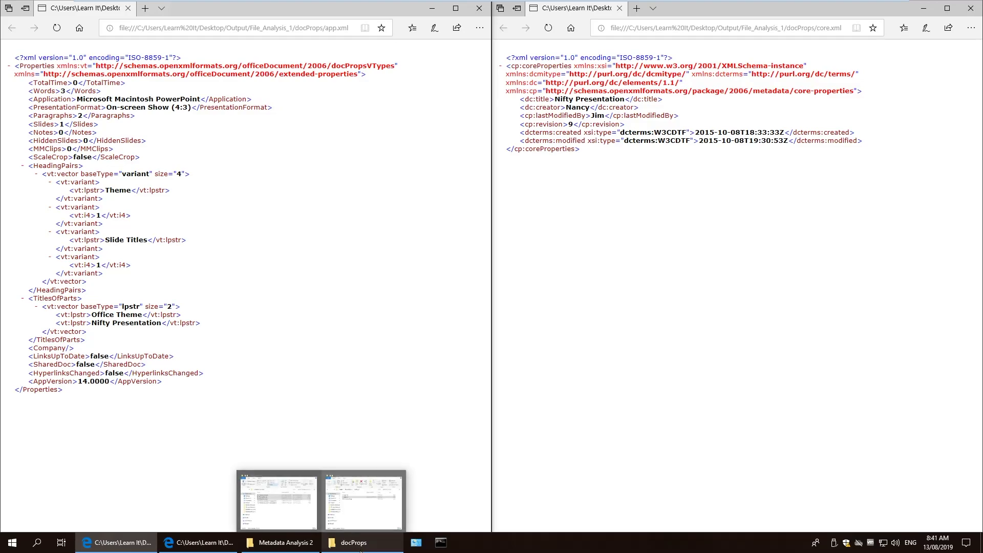
Open Metadata Analysis 2 Incomplete.txt in Notepad, minimize Explorer and move Notepad lower.
click(300, 547)
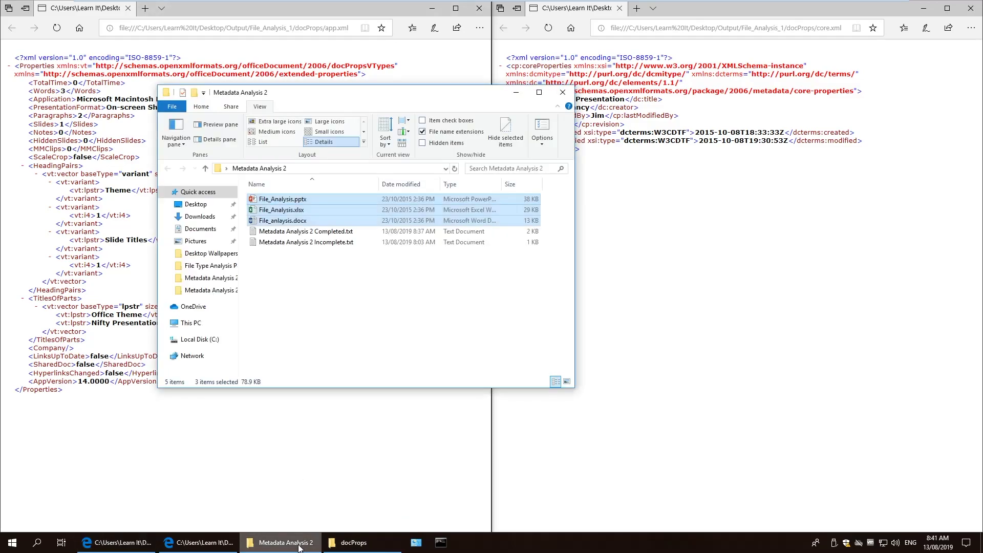
double_click(326, 243)
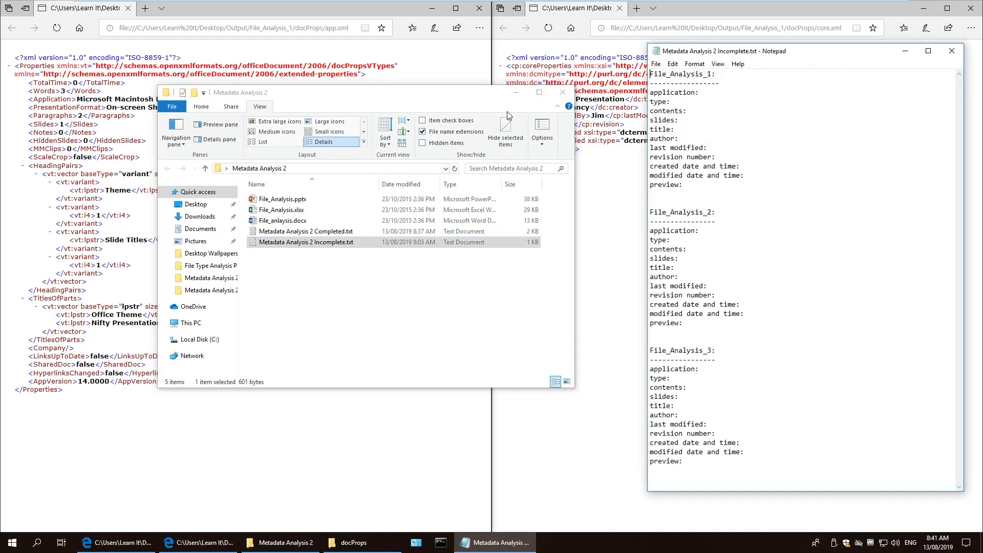
click(516, 92)
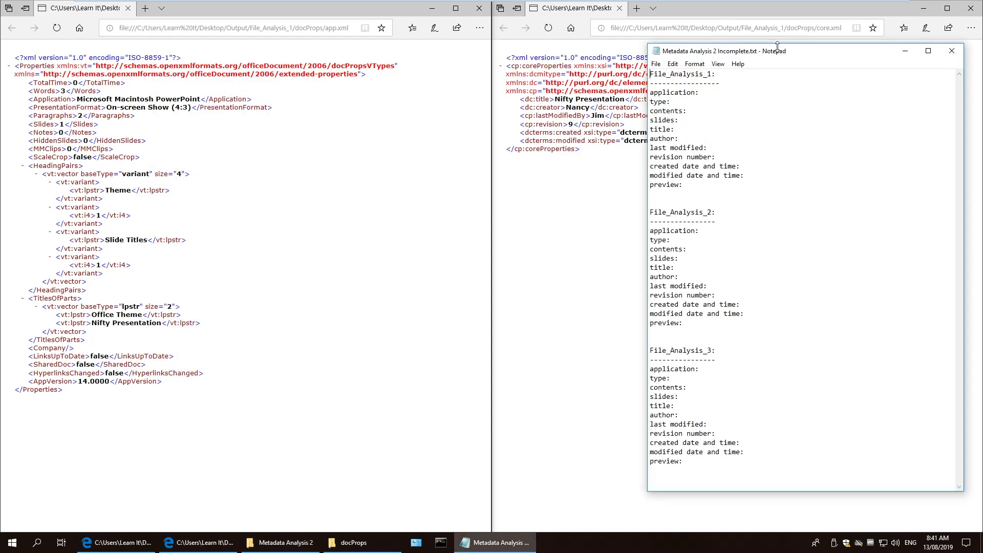
drag(789, 53, 791, 169)
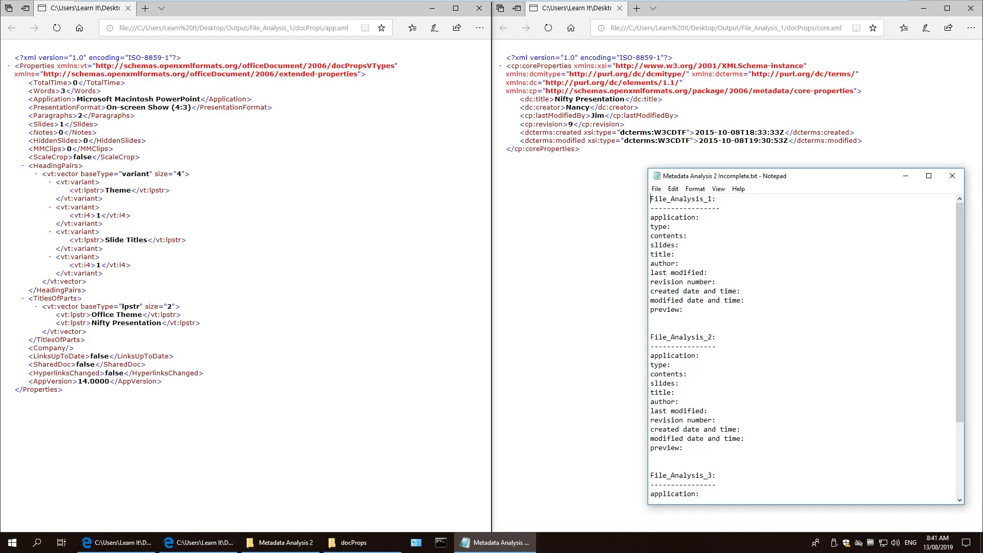
Record application Microsoft Macintosh PowerPoint, type presentation, 2 paragraphs and 1 slide for File_Analysis_1.
drag(201, 99, 77, 99)
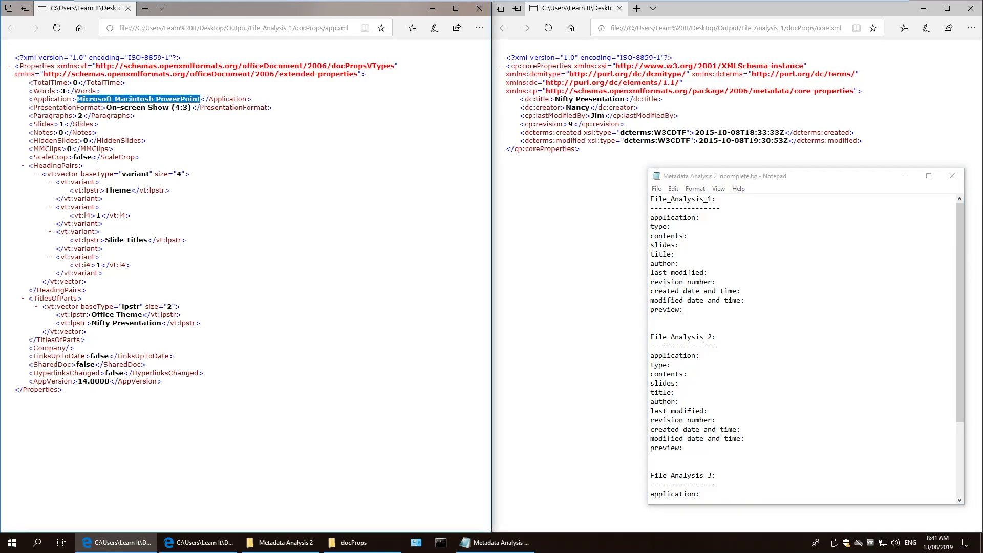
key(ctrl+c)
key(alt+Tab)
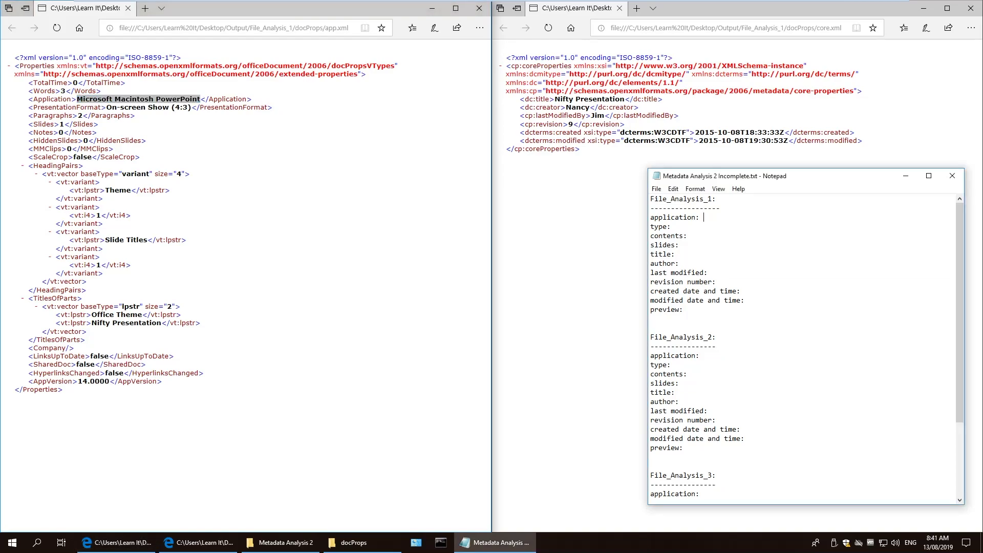
key(ctrl+v)
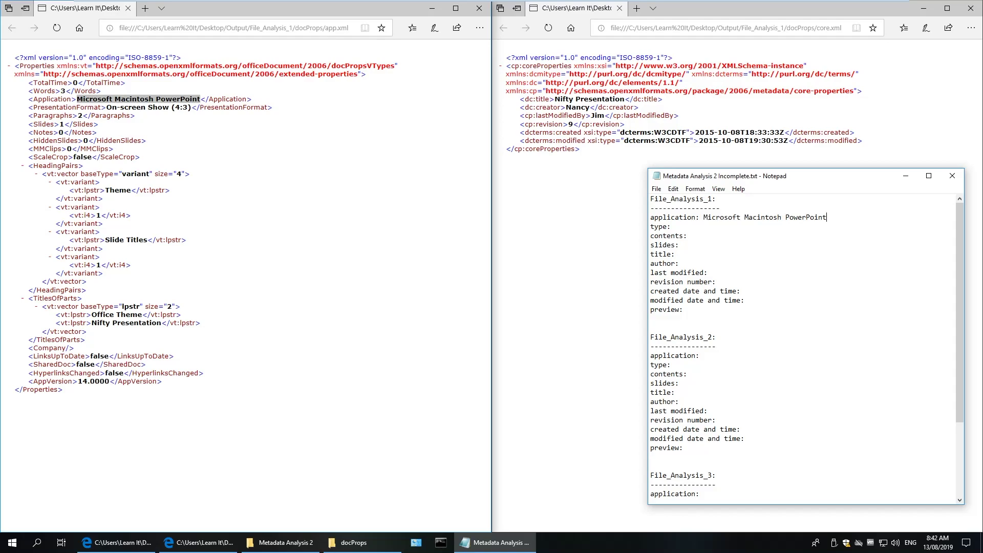
text(presentation)
text(2 paragraphs slides: 1 sli)
key(BackSpace)
key(BackSpace)
key(BackSpace)
Paste title Nifty Presentation, the author and last-modified-by names, and enter revision 9.
drag(625, 99, 555, 99)
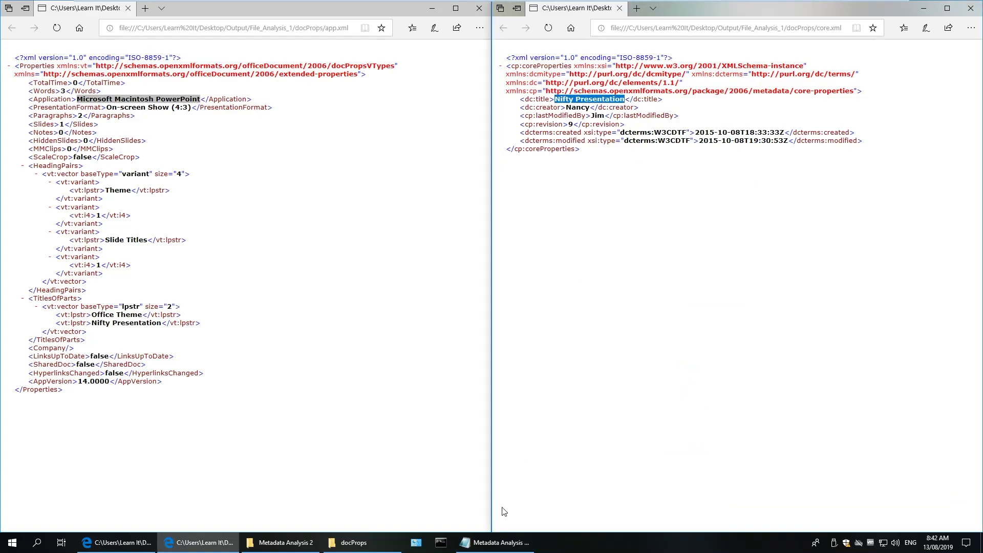
click(499, 542)
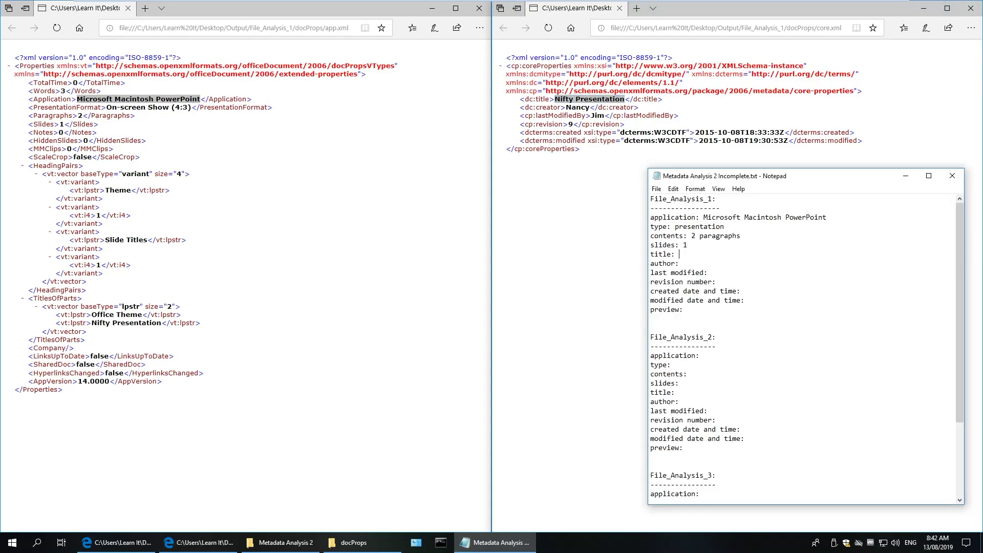
key(ctrl+v)
drag(589, 107, 566, 107)
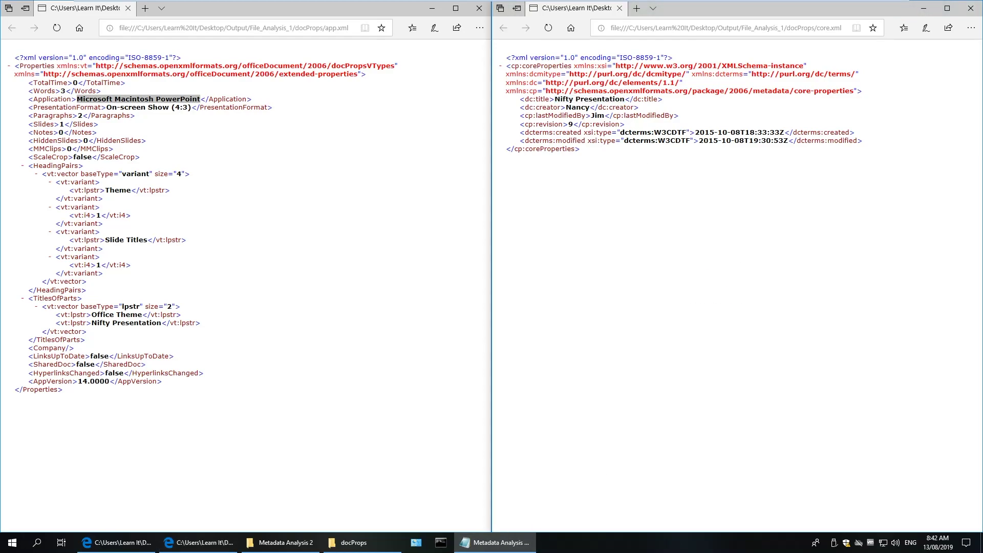
click(494, 543)
key(ctrl+v)
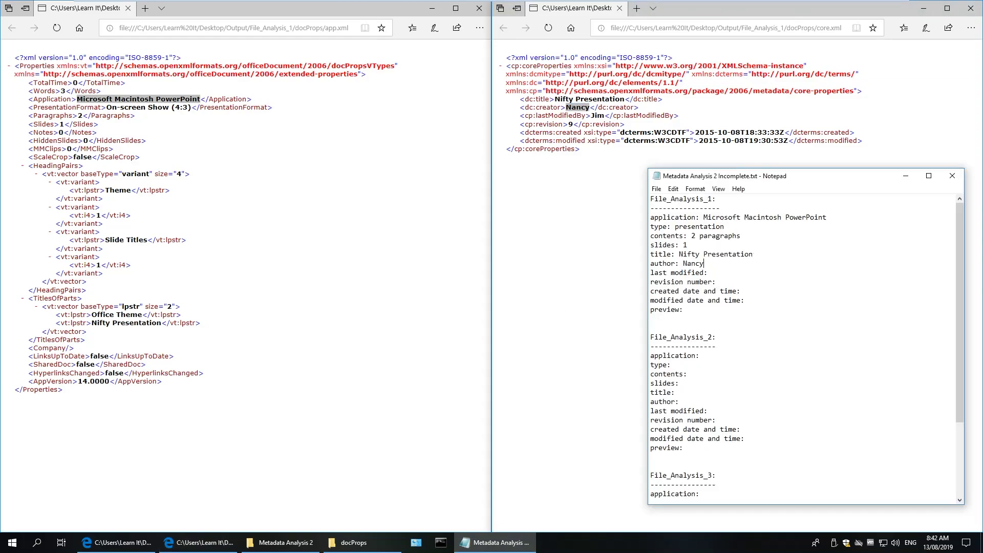
drag(605, 116, 592, 115)
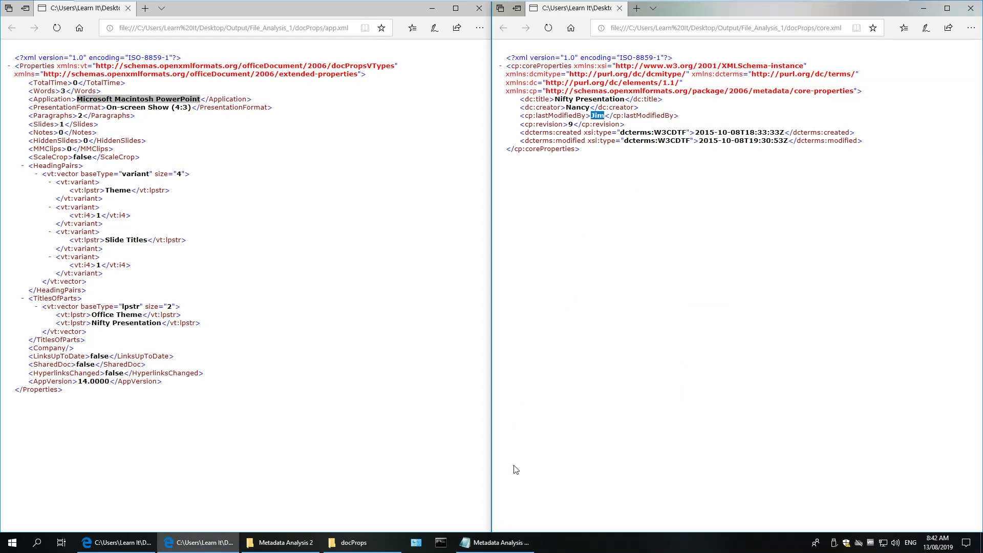
click(495, 543)
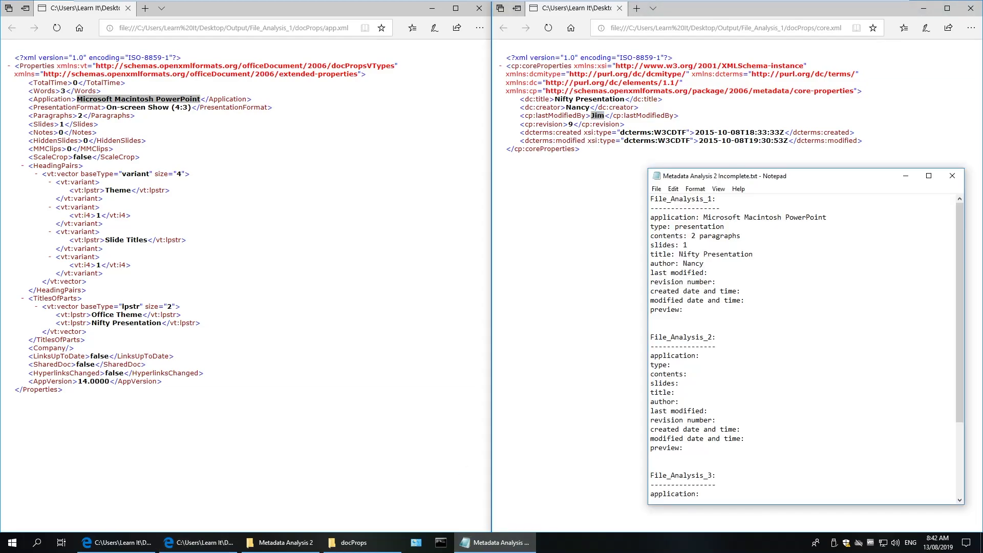
key(ctrl+v)
text(9)
Paste the 2015 creation and modification timestamps from core.xml into the template.
drag(695, 132, 784, 132)
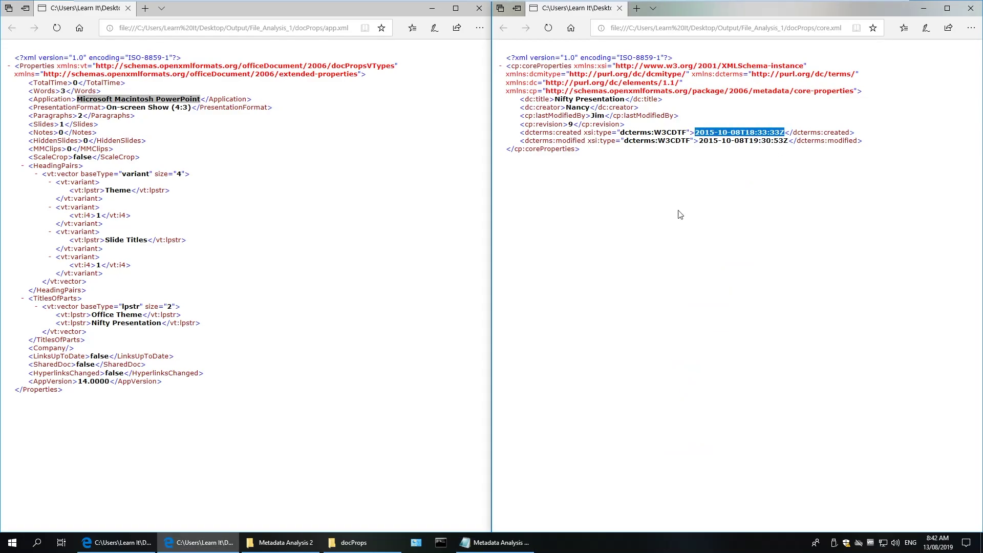
click(496, 542)
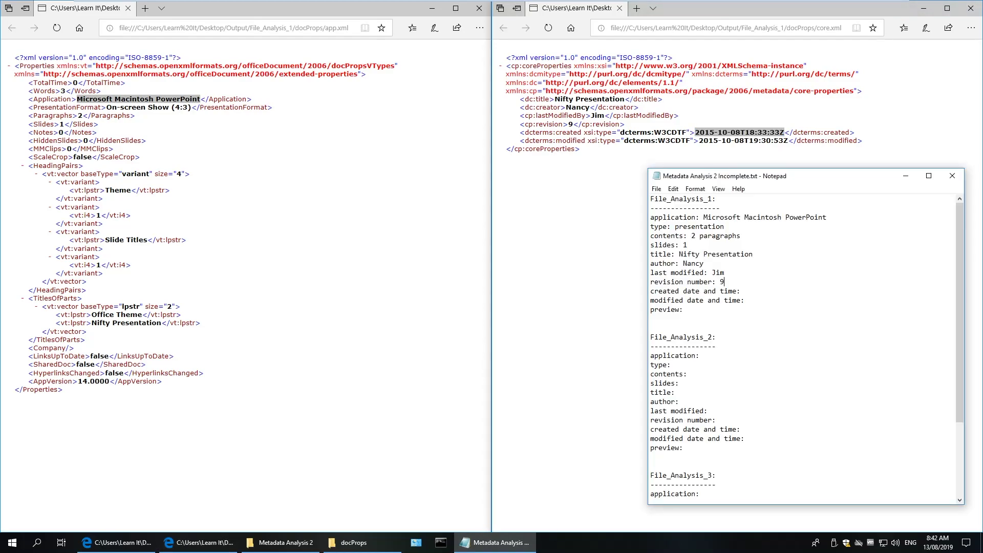
key(ctrl+v)
drag(699, 141, 789, 140)
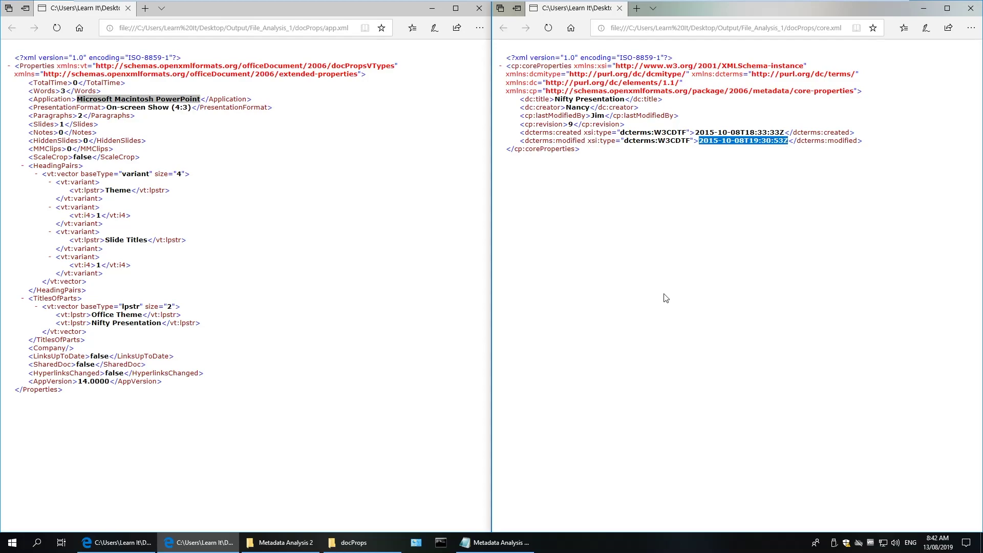
click(495, 542)
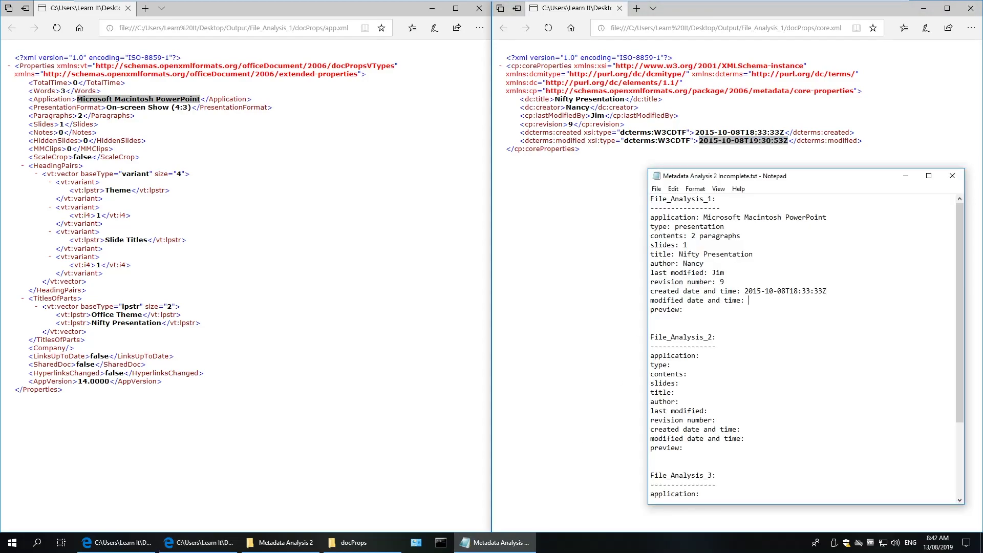
key(ctrl+v)
click(377, 545)
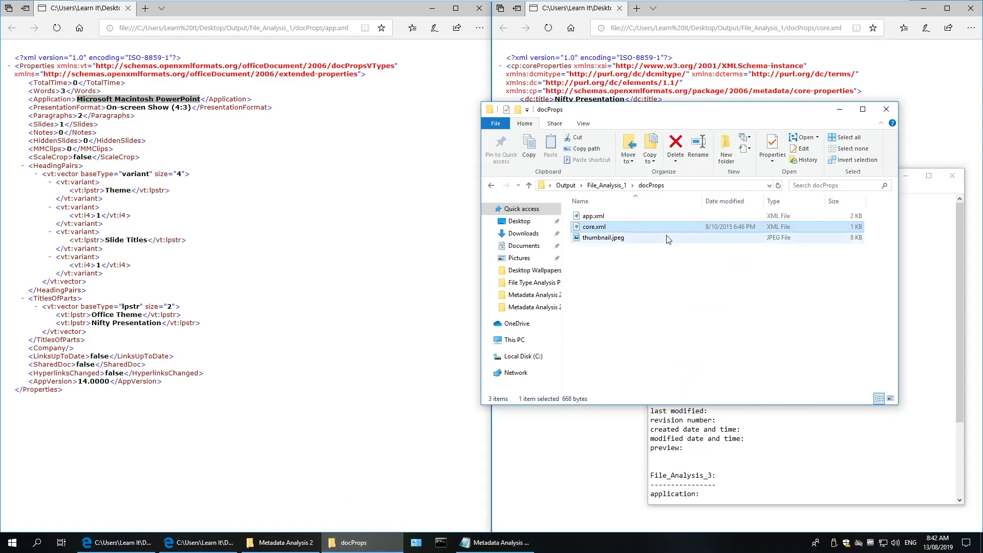
View thumbnail.jpeg in Photos, then enter 'present' as File_Analysis_1's preview.
click(618, 268)
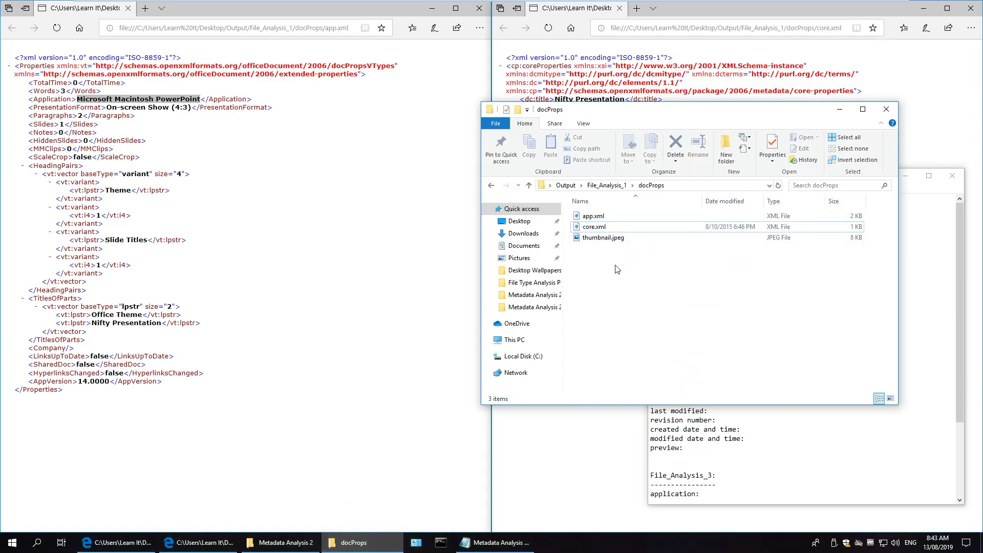
double_click(604, 238)
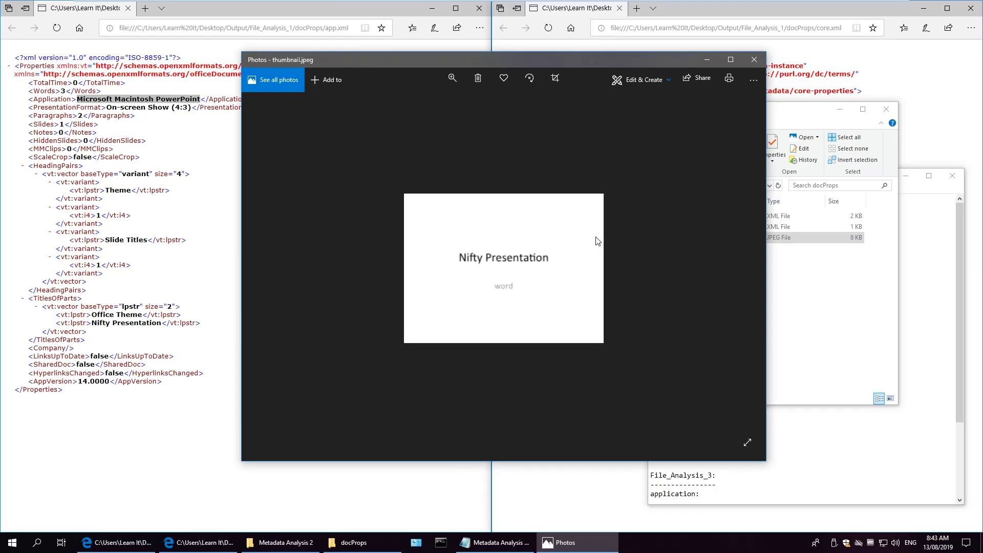
drag(583, 60, 562, 199)
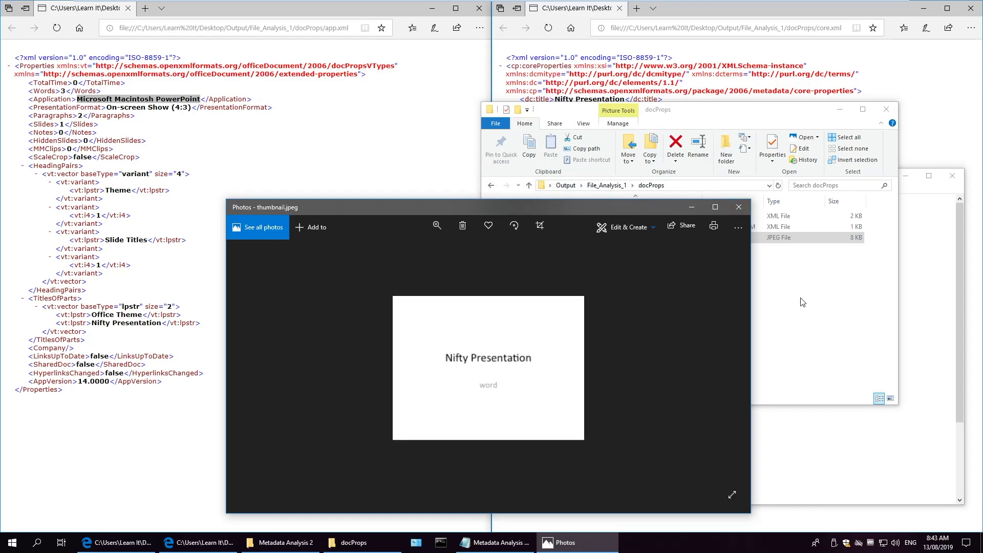
click(738, 209)
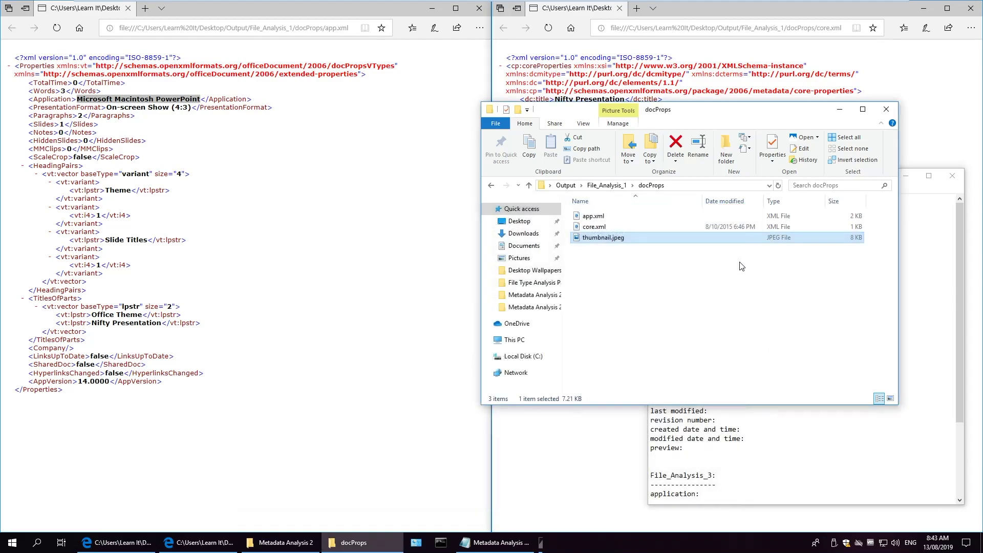
click(651, 456)
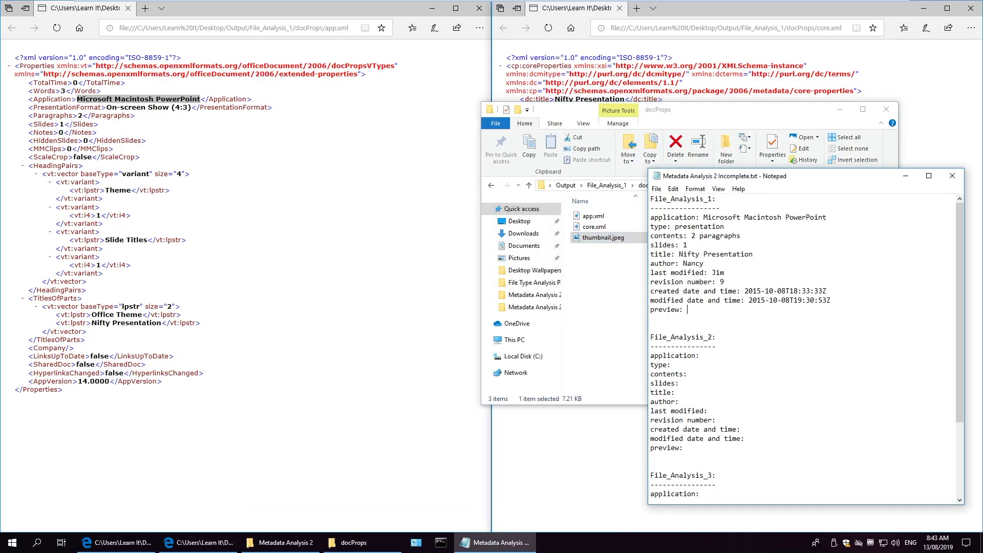
text(present)
Navigate Explorer to File_Analysis_2's docProps folder and close both File_Analysis_1 Edge windows.
click(587, 298)
click(608, 186)
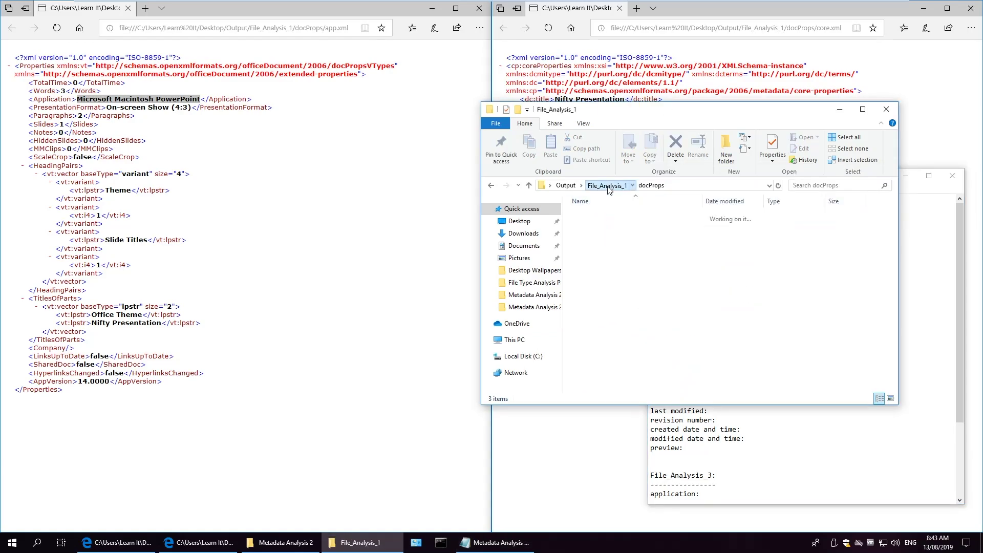
click(566, 186)
click(601, 227)
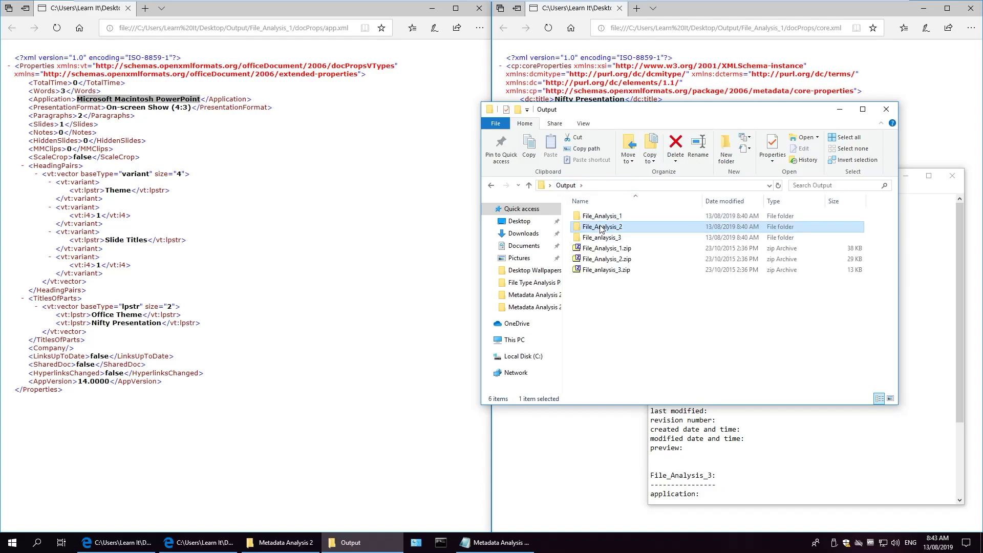
double_click(600, 227)
double_click(602, 228)
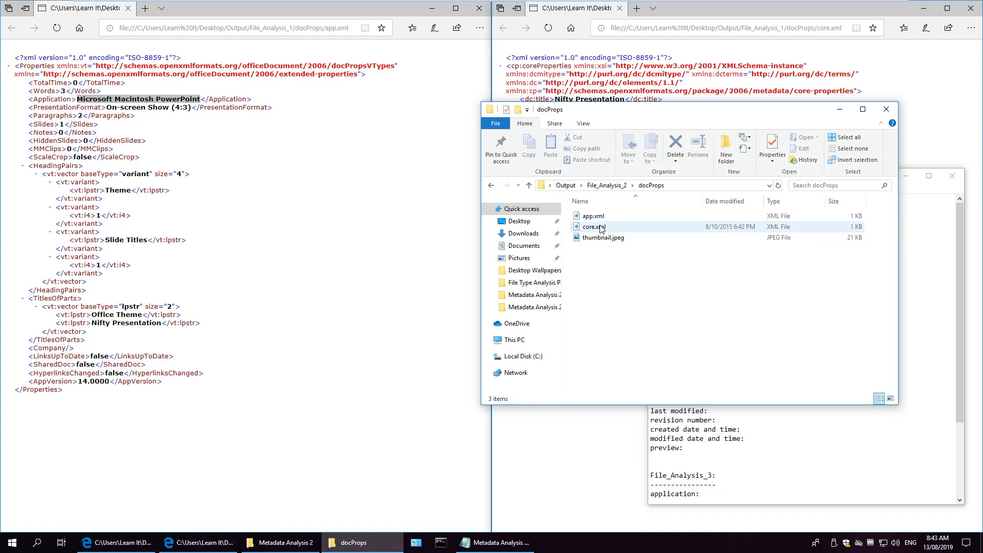
click(971, 8)
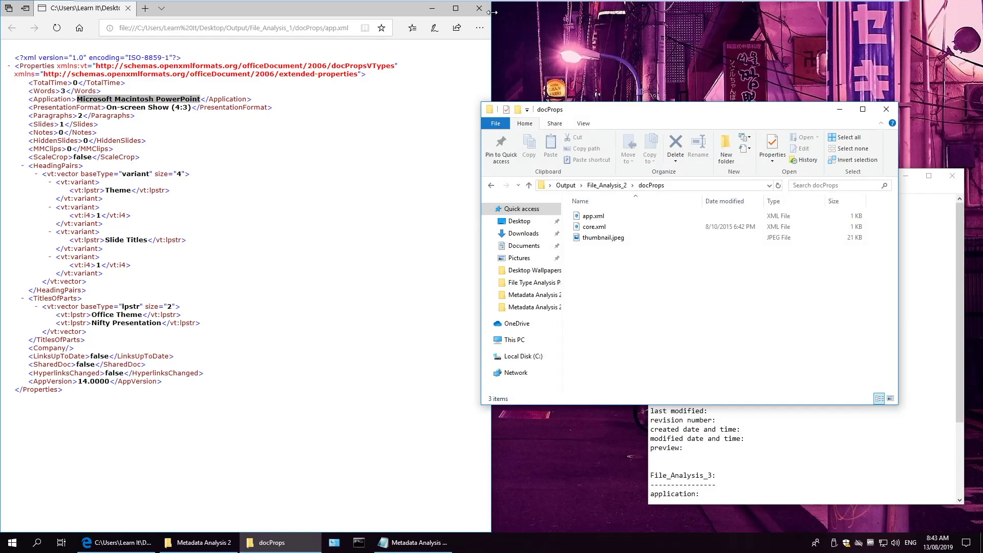
click(478, 8)
Open File_Analysis_2's app.xml and core.xml in Microsoft Edge.
right_click(585, 217)
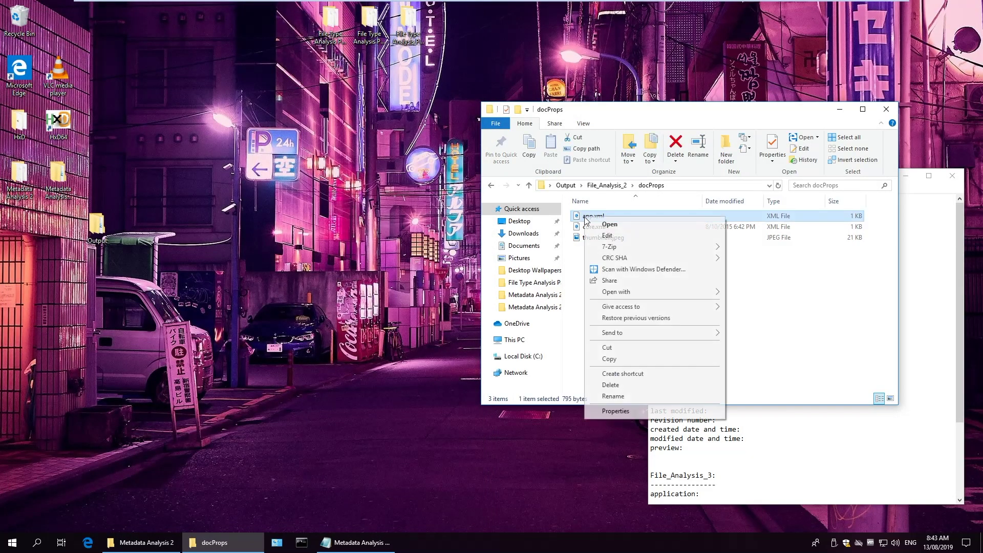
mouse_move(613, 296)
click(754, 293)
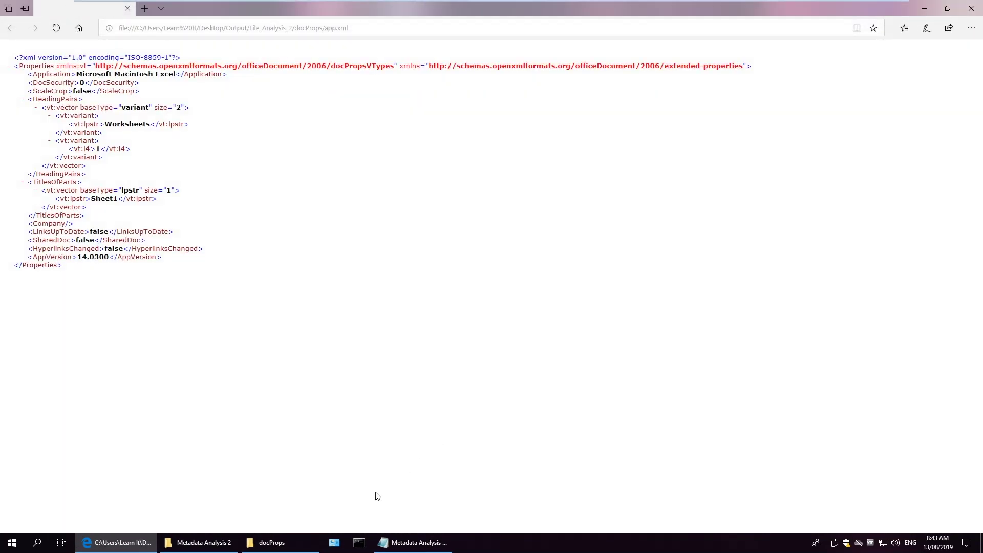
click(271, 542)
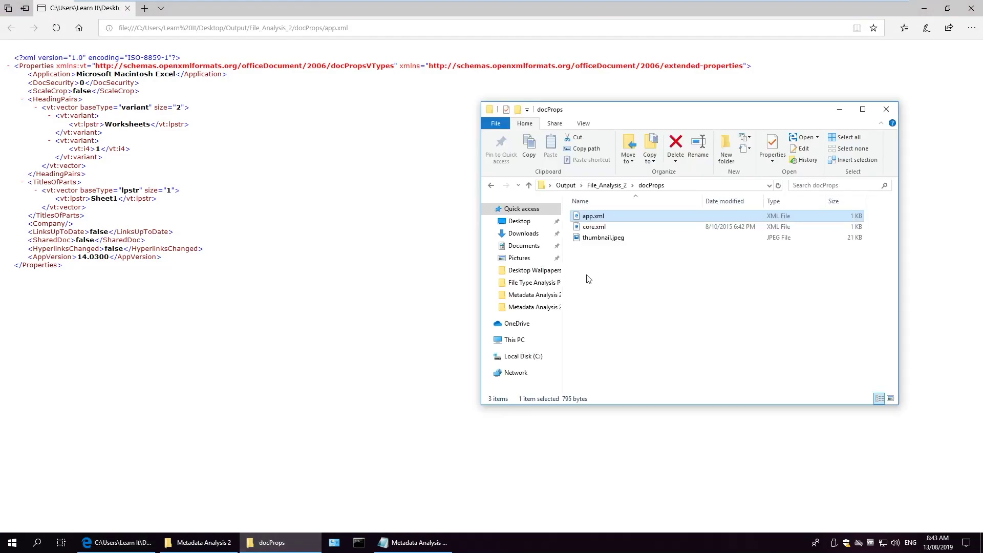
click(594, 227)
right_click(598, 228)
mouse_move(642, 299)
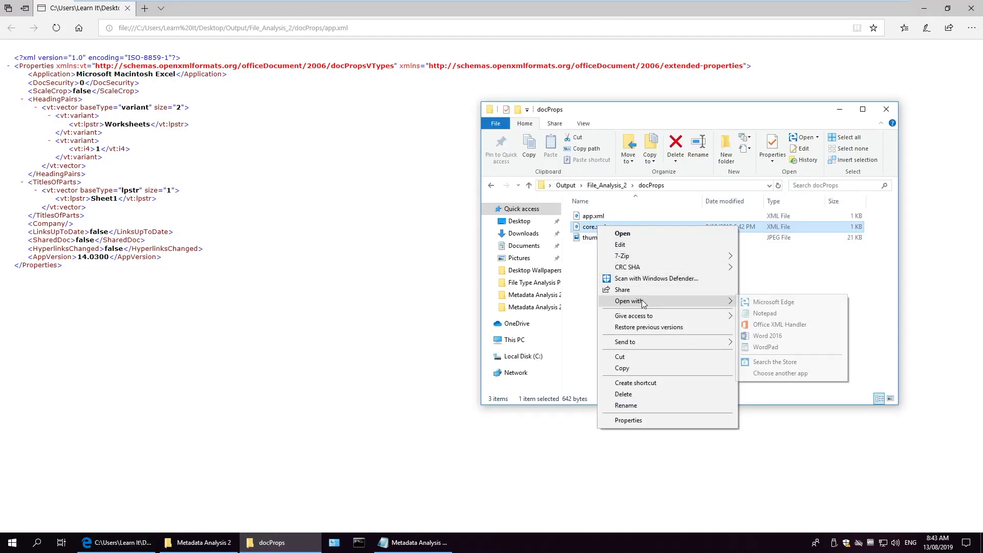
click(791, 303)
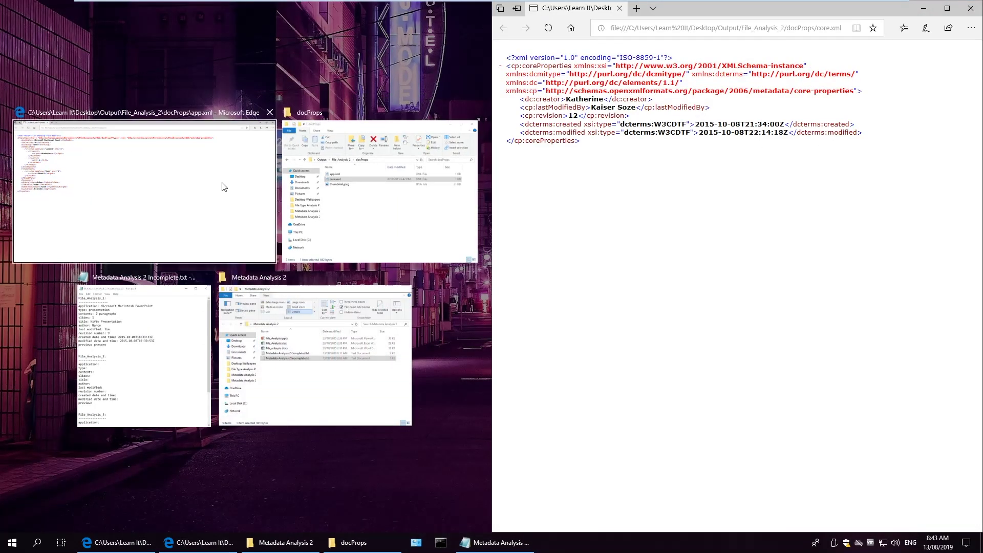
Record application Microsoft Macintosh Excel, type spreadsheet, contents no information, 1 sheet, and title not present.
click(222, 184)
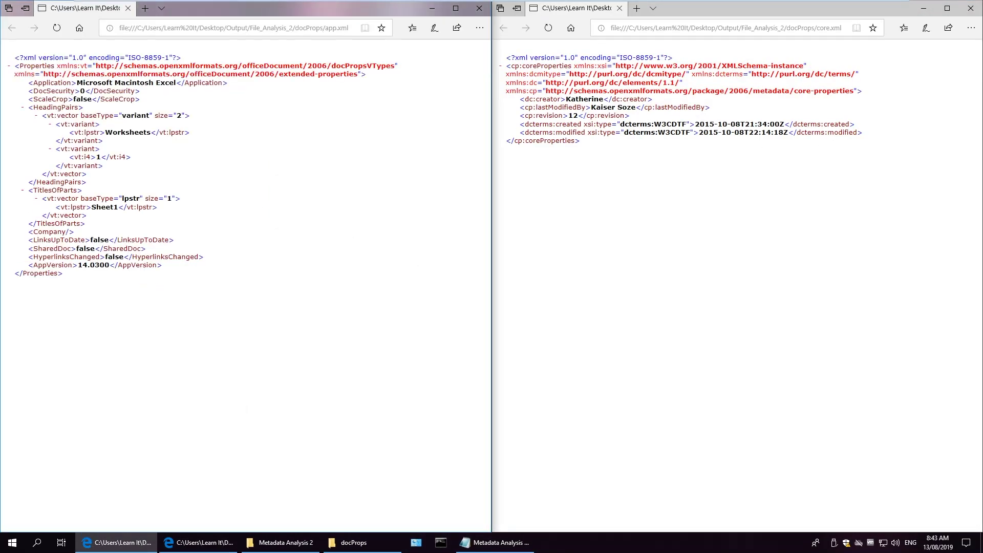
key(alt+Tab)
drag(176, 83, 77, 83)
key(ctrl+c)
key(alt+Tab)
key(ctrl+v)
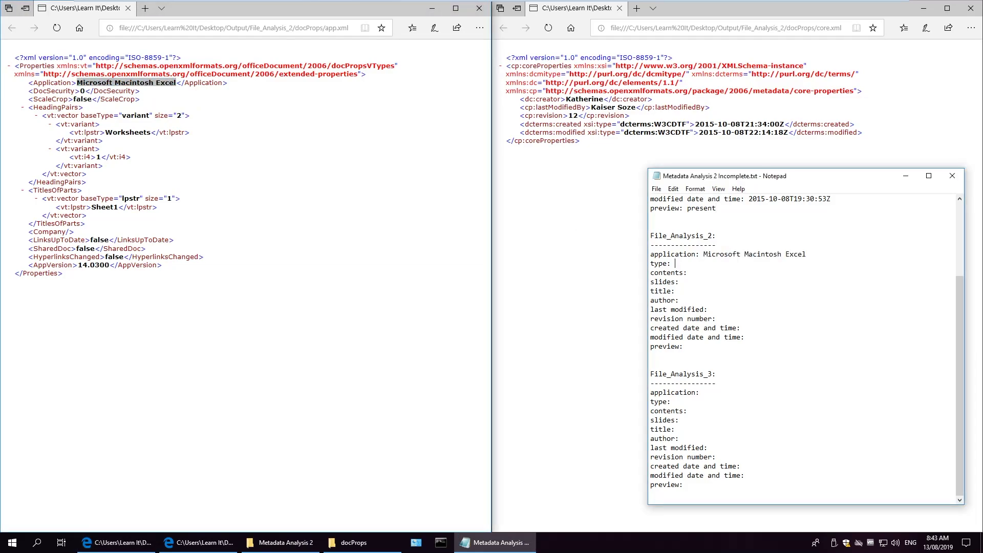
text(spreadsheet)
text(no information slides: )
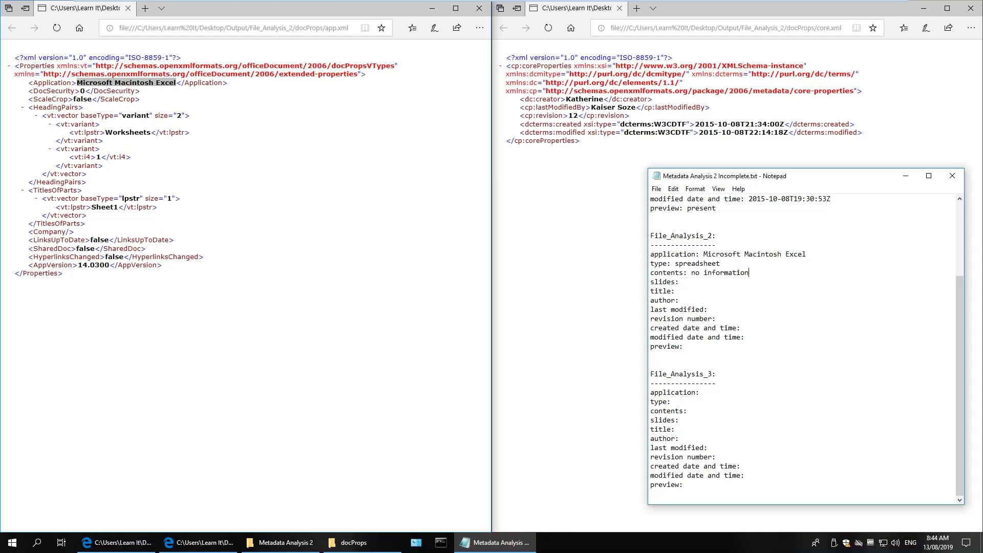
text(1 sheet)
text(not rpesent)
key(BackSpace)
key(BackSpace)
key(BackSpace)
key(BackSpace)
key(BackSpace)
key(BackSpace)
key(BackSpace)
text(present)
Paste the author and last-modifier names from core.xml and enter revision 12.
double_click(584, 99)
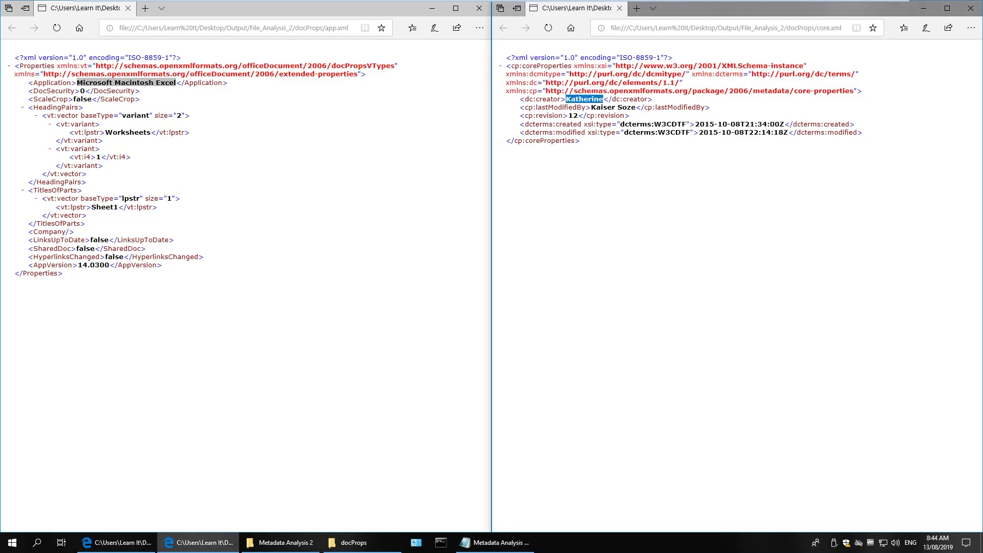
click(494, 543)
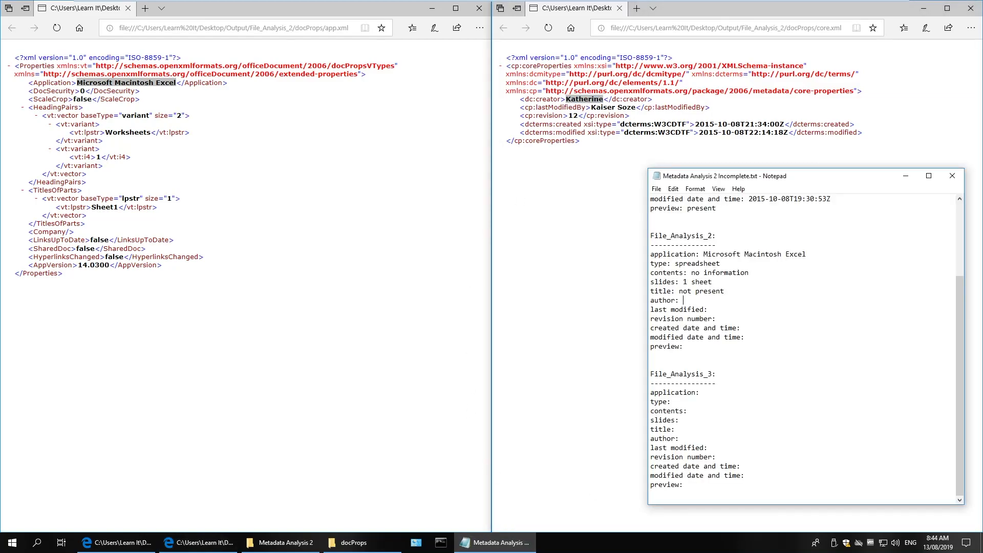
key(ctrl+v)
drag(592, 108, 600, 108)
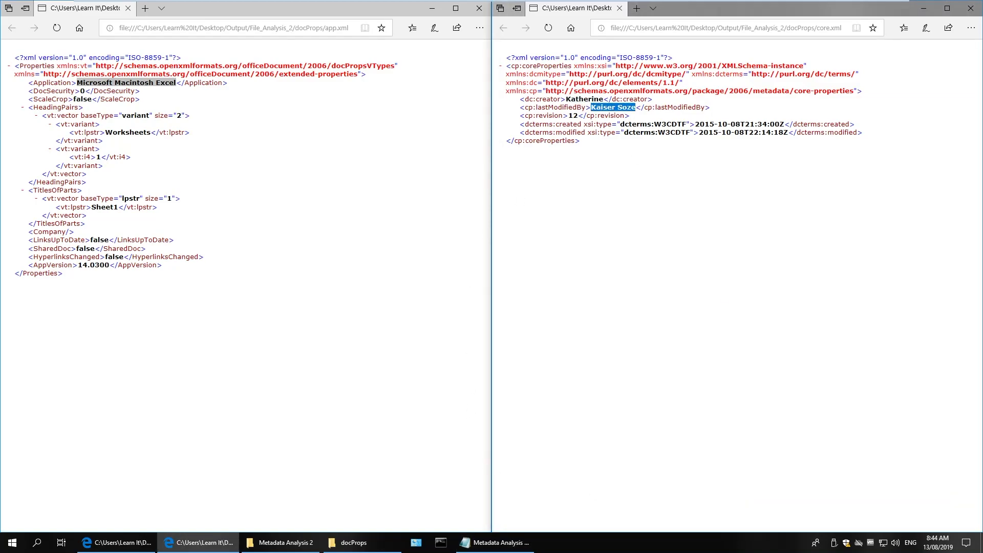
click(528, 544)
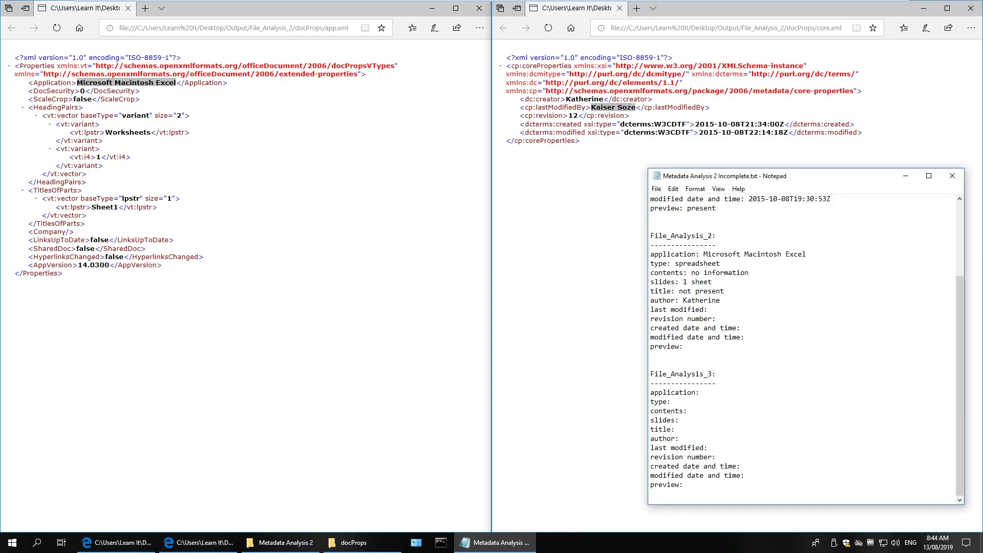
key(ctrl+v)
text(12)
Paste the created and modified timestamps from core.xml under File_Analysis_2.
drag(695, 124, 784, 124)
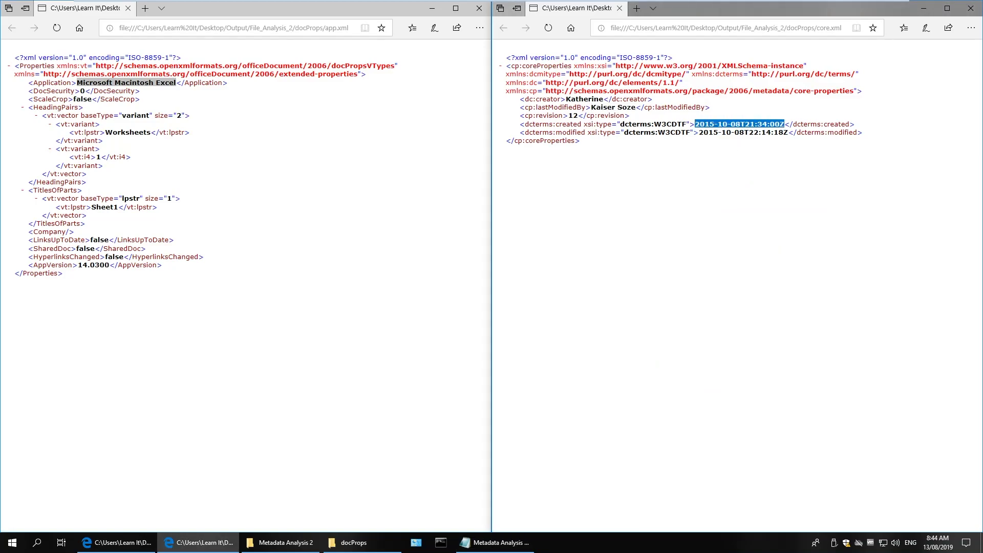
click(508, 542)
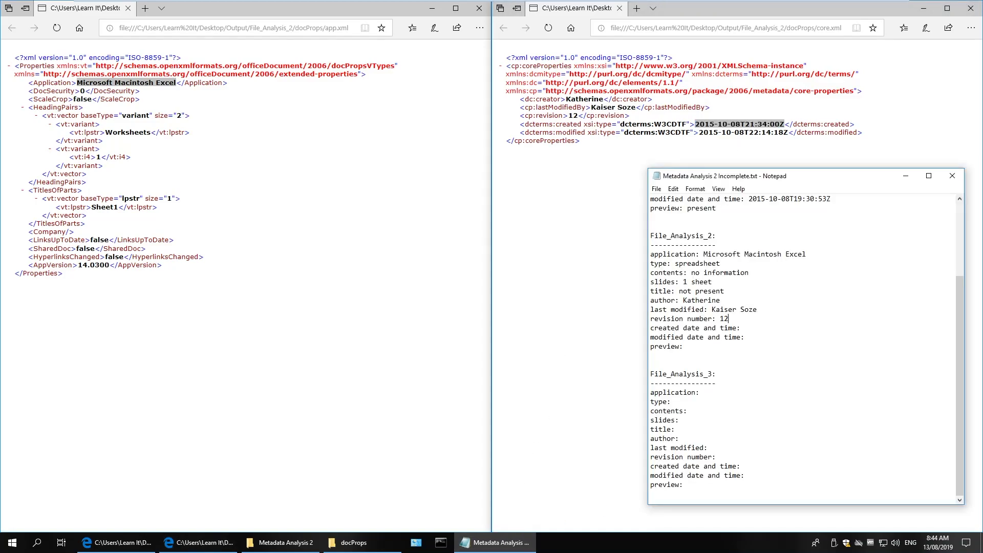
key(ctrl+v)
drag(699, 132, 787, 132)
click(494, 543)
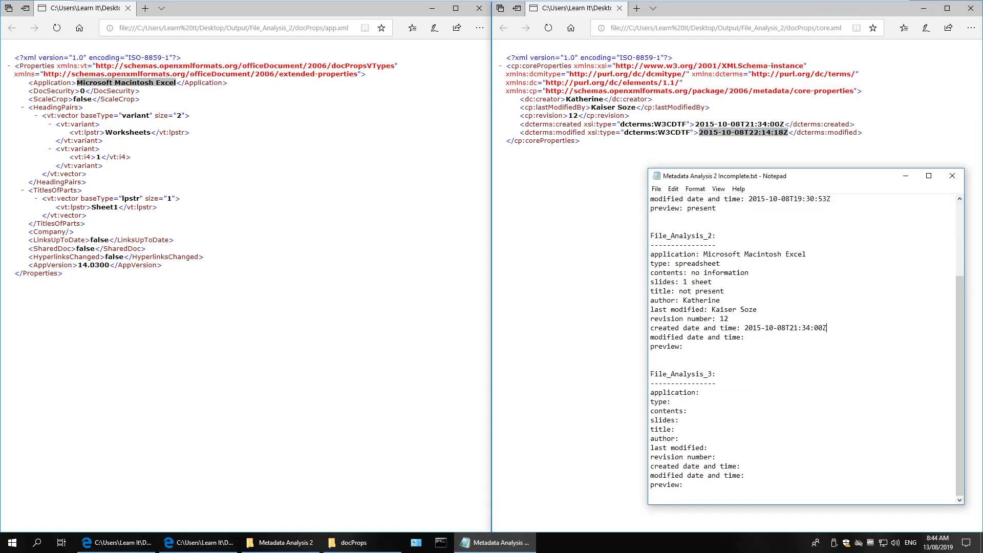
key(ctrl+v)
click(355, 547)
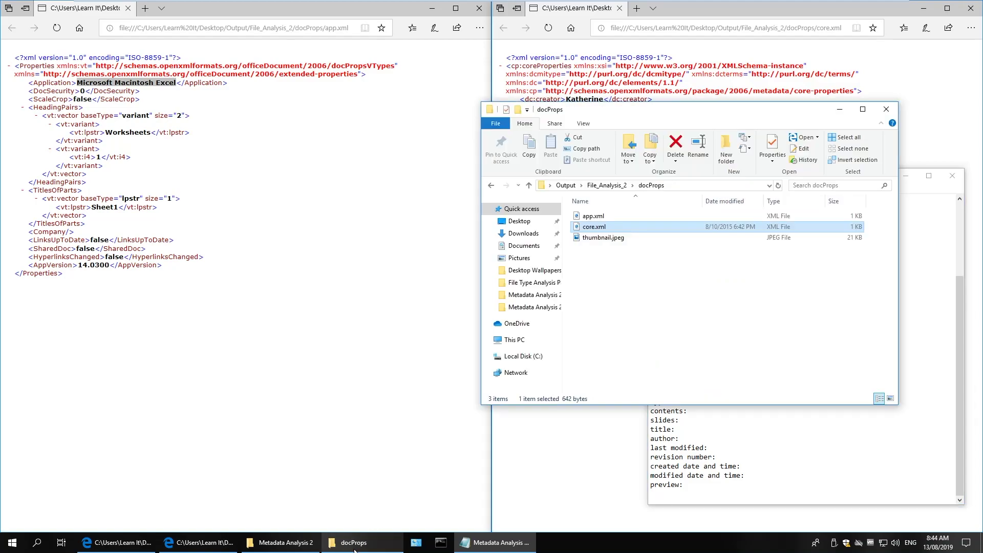
View thumbnail.jpeg in Photos, record preview as present and contents as 7 cells containing information.
double_click(608, 239)
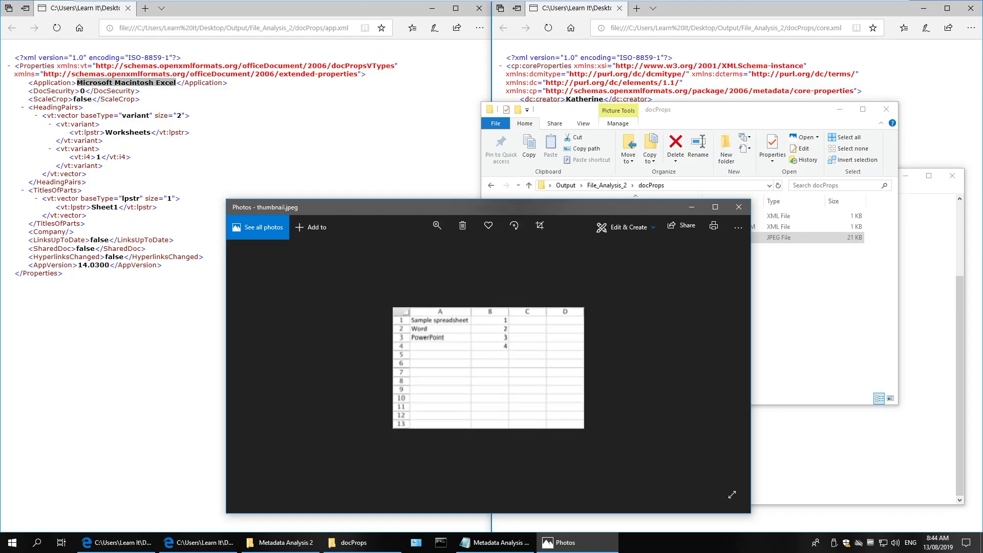
key(alt+Tab)
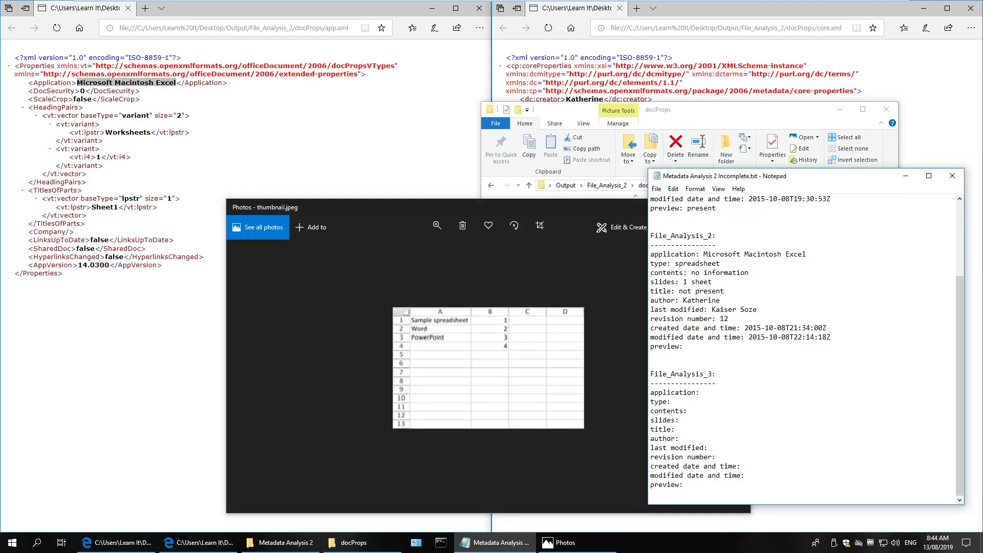
text(present,)
key(ctrl+shift+Left)
key(ctrl+shift+Left)
text(7 cells containing information)
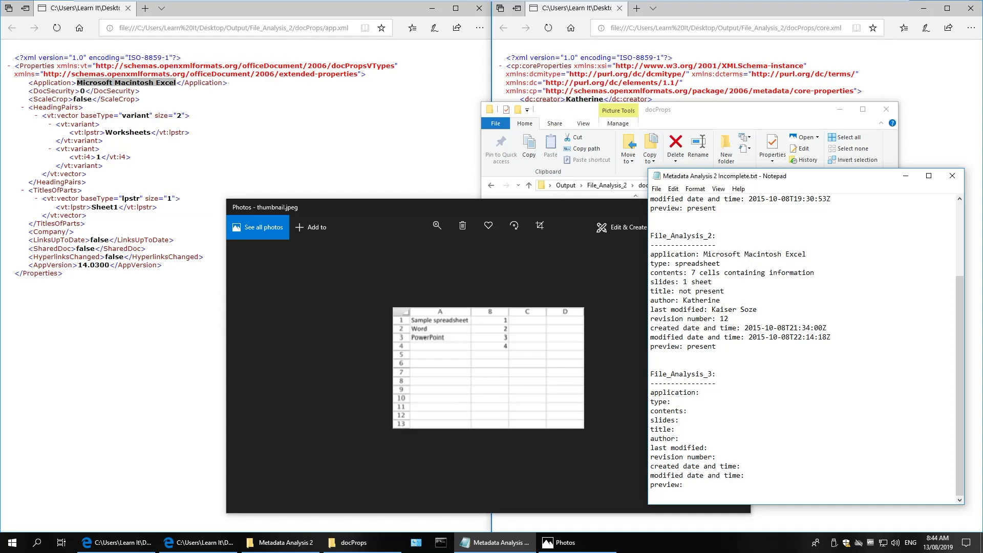
click(586, 286)
click(738, 207)
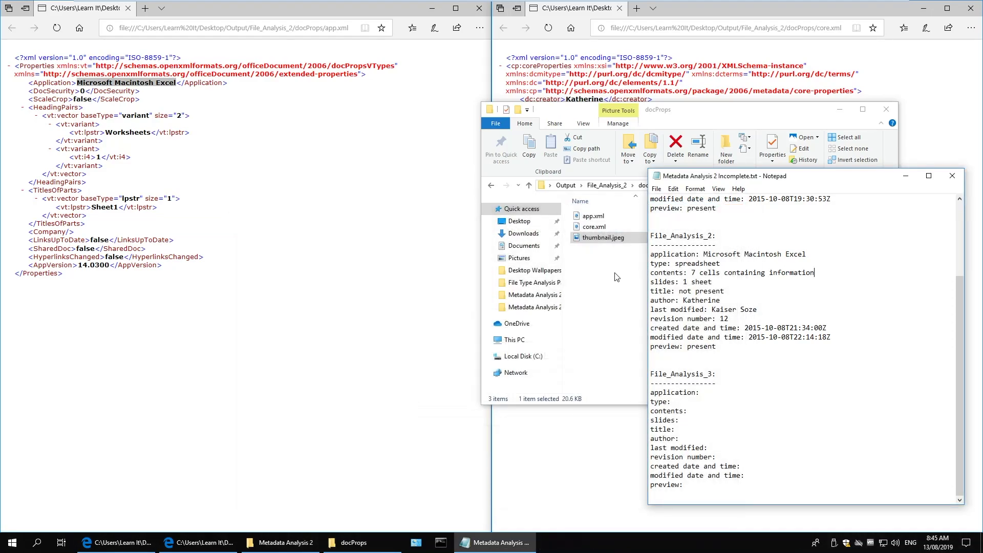
click(600, 328)
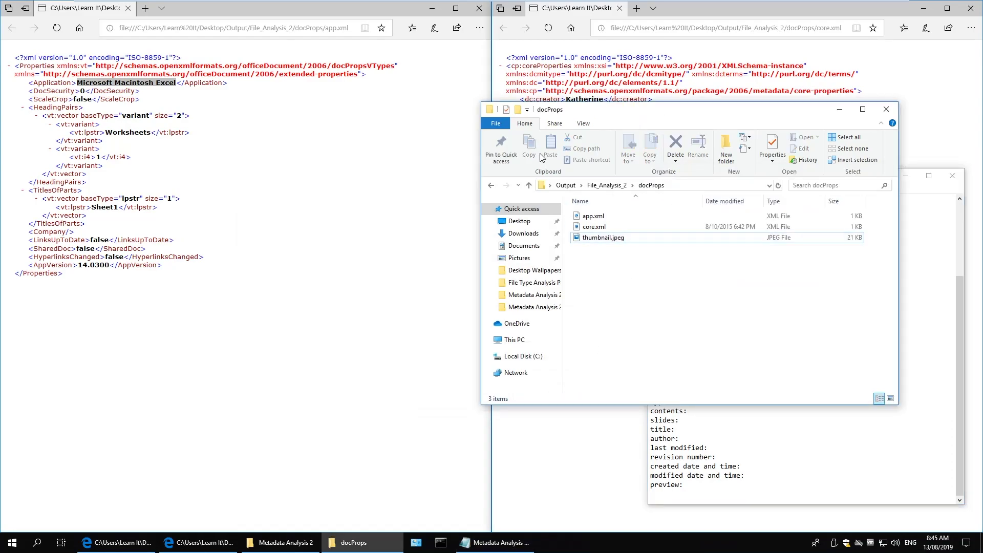
Close File_Analysis_2's XML pages and browse to File_anlaysis_3's docProps folder.
click(976, 14)
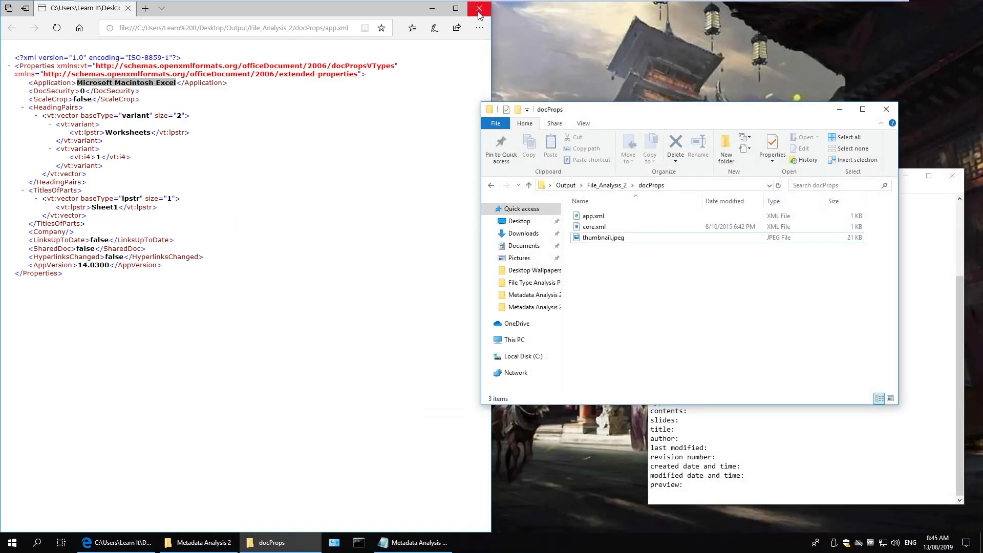
click(479, 9)
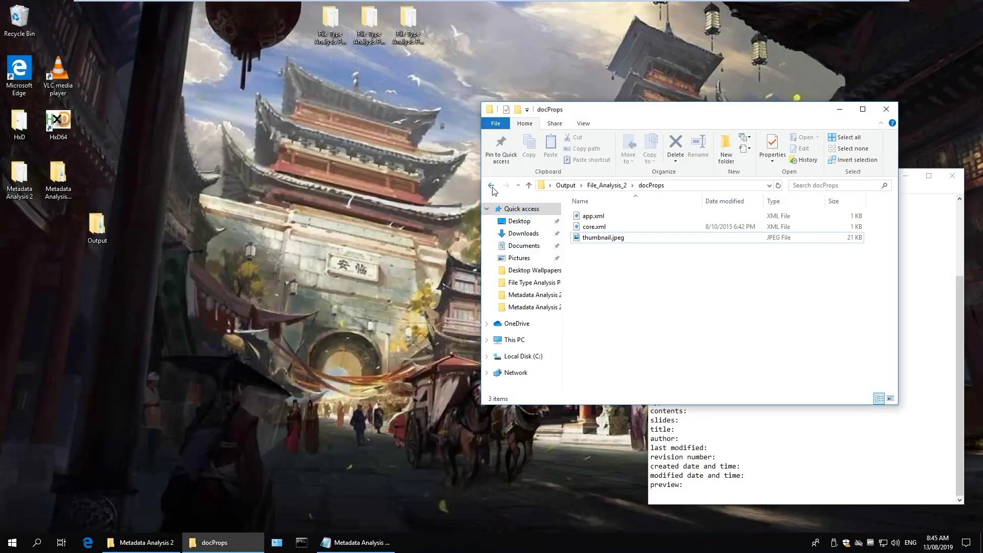
click(492, 187)
click(493, 187)
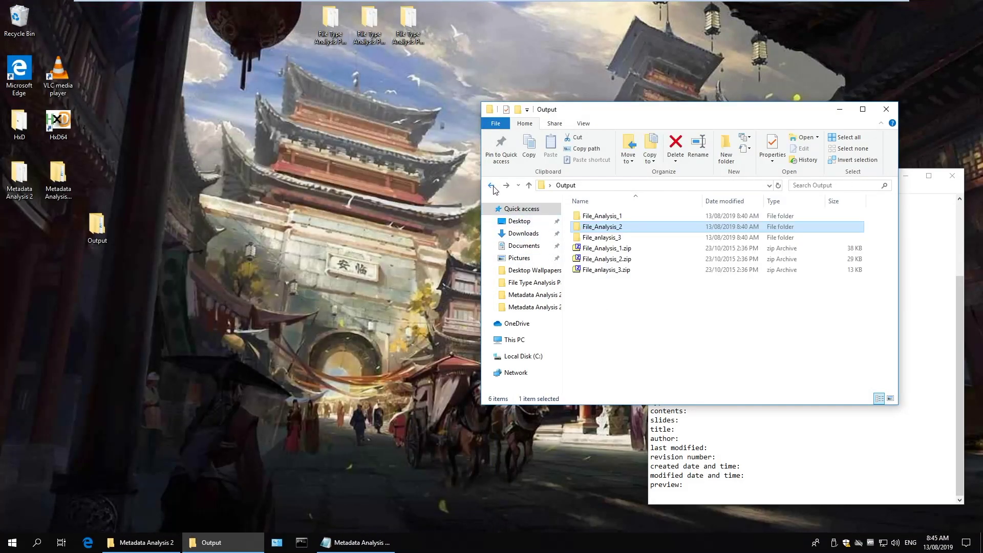
double_click(600, 238)
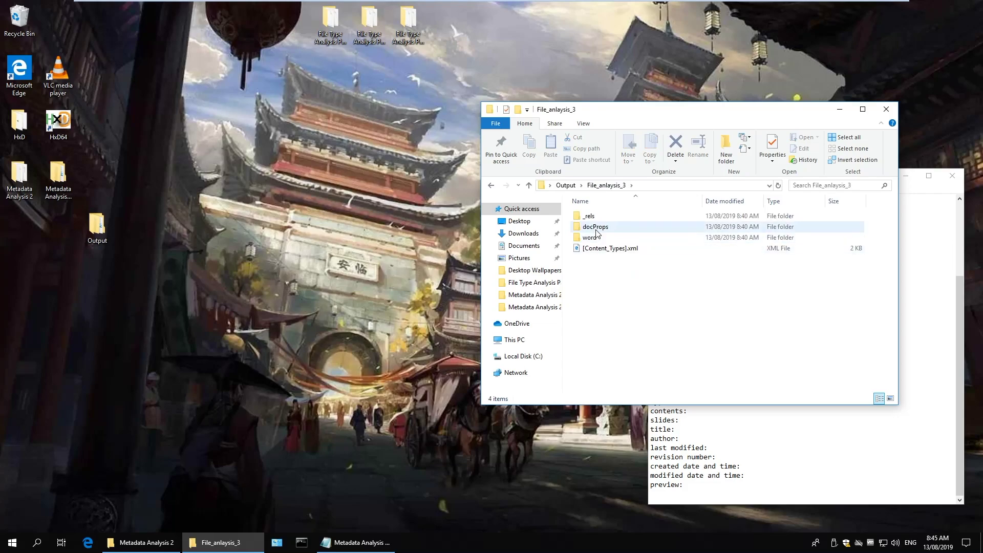
double_click(597, 229)
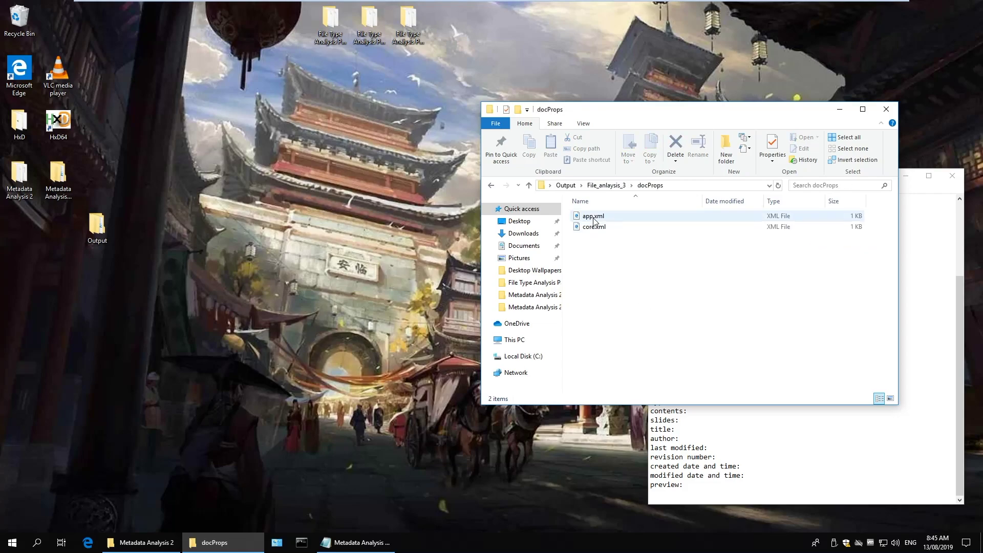
Open app.xml and core.xml in Edge, snapping core.xml to the right half.
right_click(593, 219)
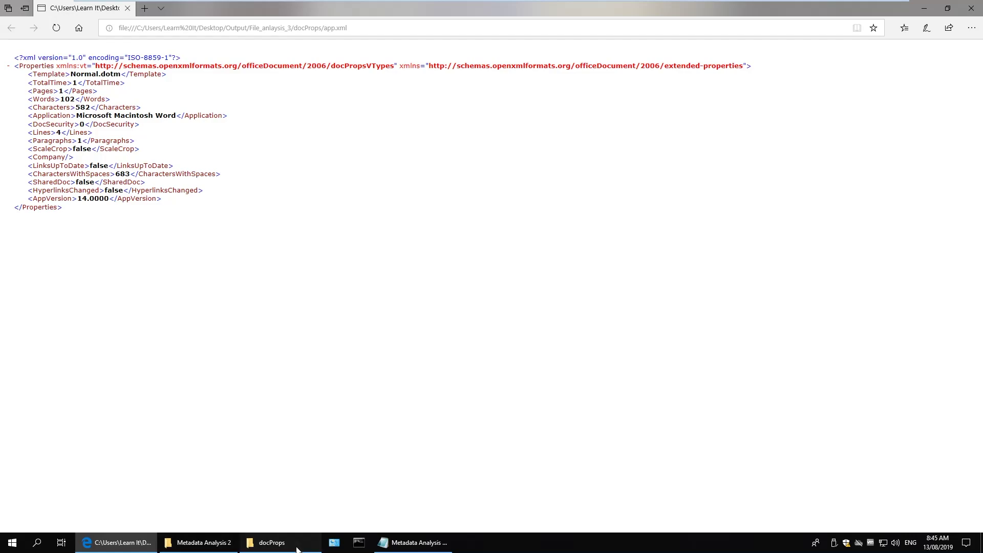
click(292, 544)
right_click(590, 229)
mouse_move(666, 308)
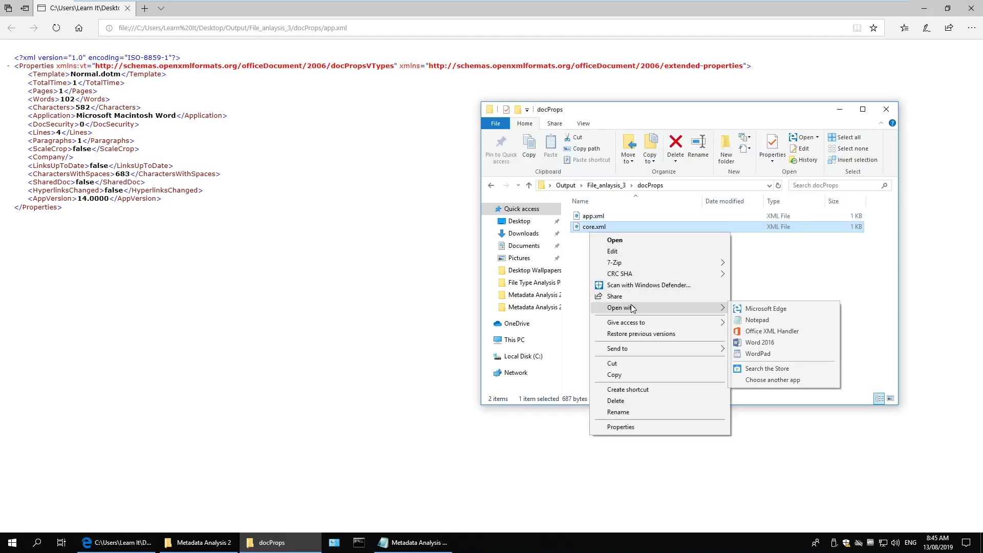
click(772, 310)
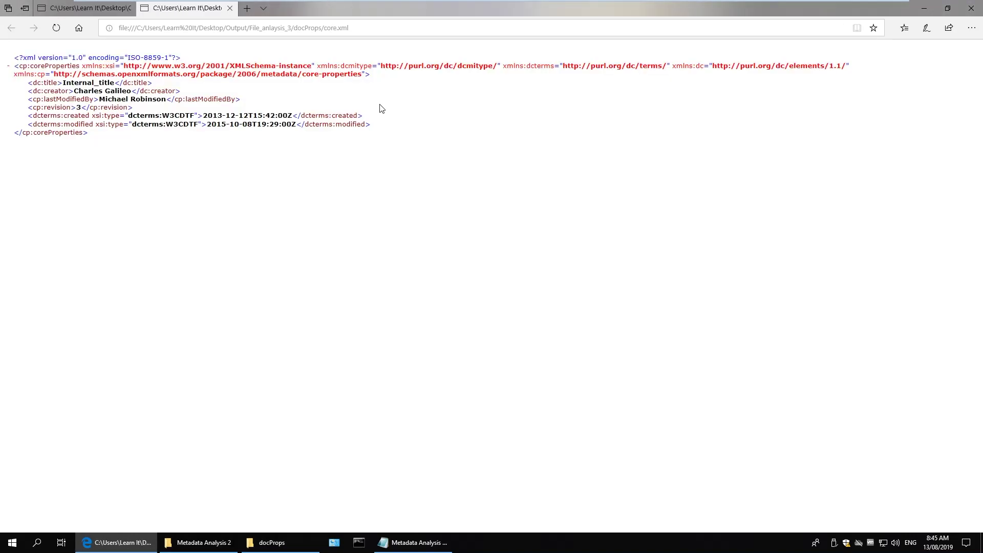
drag(191, 15, 507, 48)
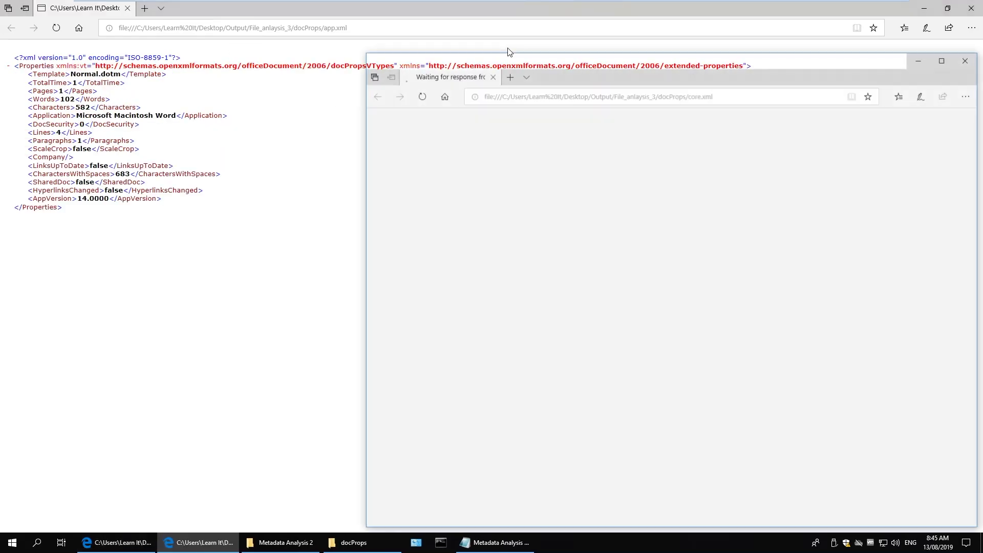
key(super+Right)
Enter application Microsoft Macintosh Word, type word document, contents 102 words, 582 characters, slides 1 page.
click(213, 176)
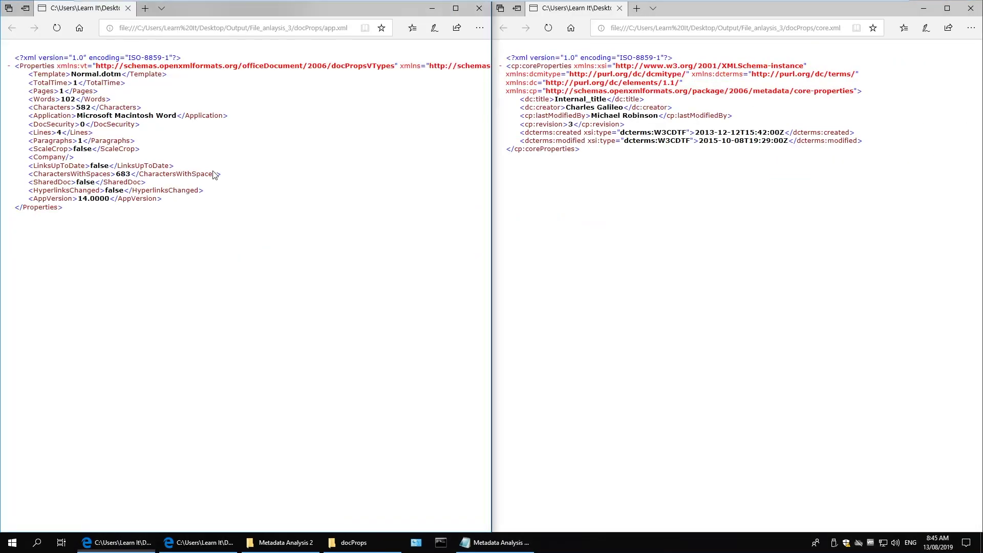
click(494, 542)
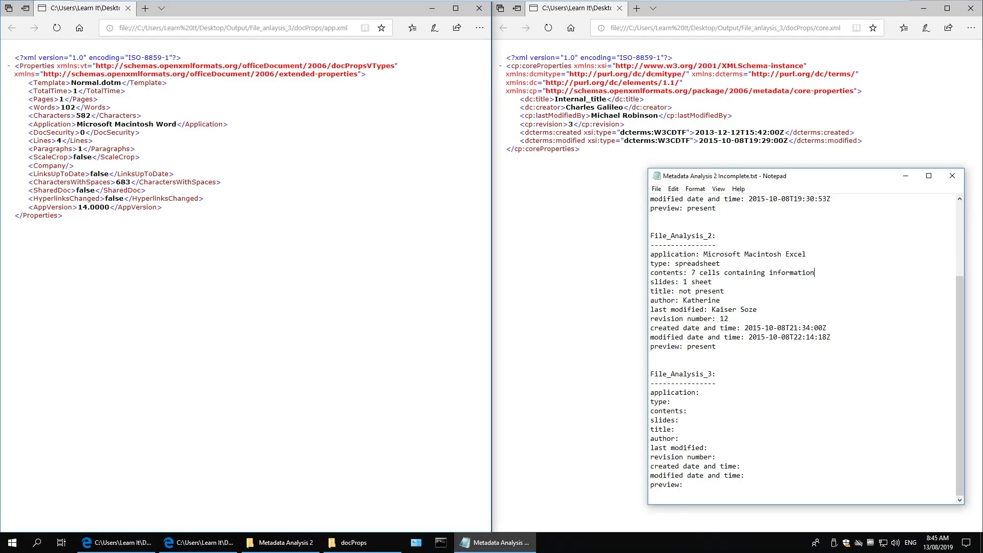
drag(176, 124, 77, 124)
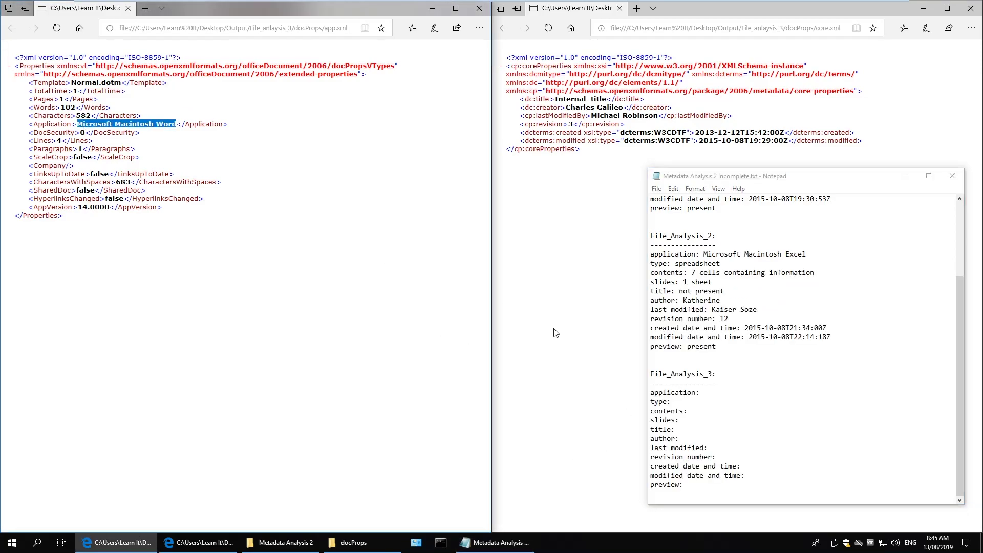
key(ctrl+c)
click(702, 392)
key(ctrl+v)
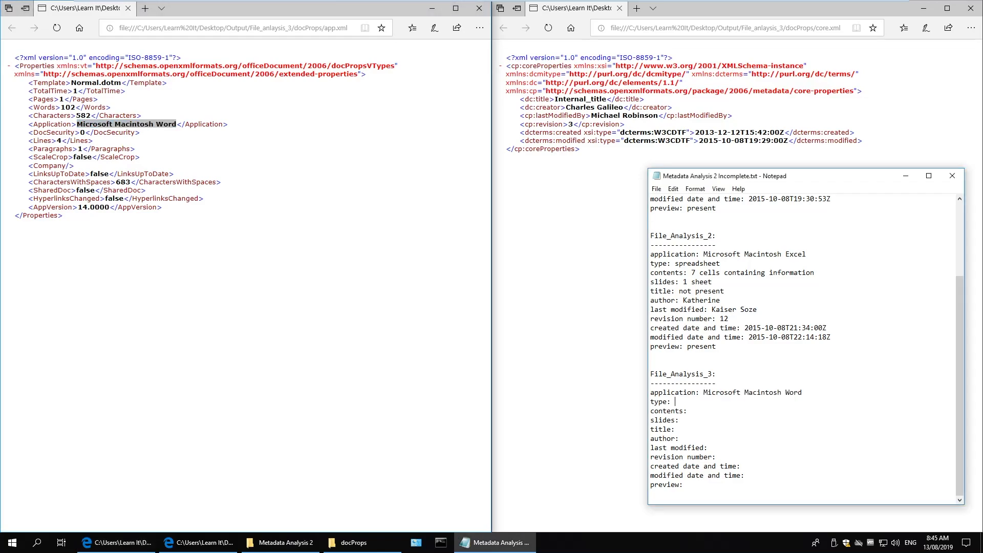
key(Down)
text(word document)
text(102 words,)
text( 582 cha)
text(racters slides: )
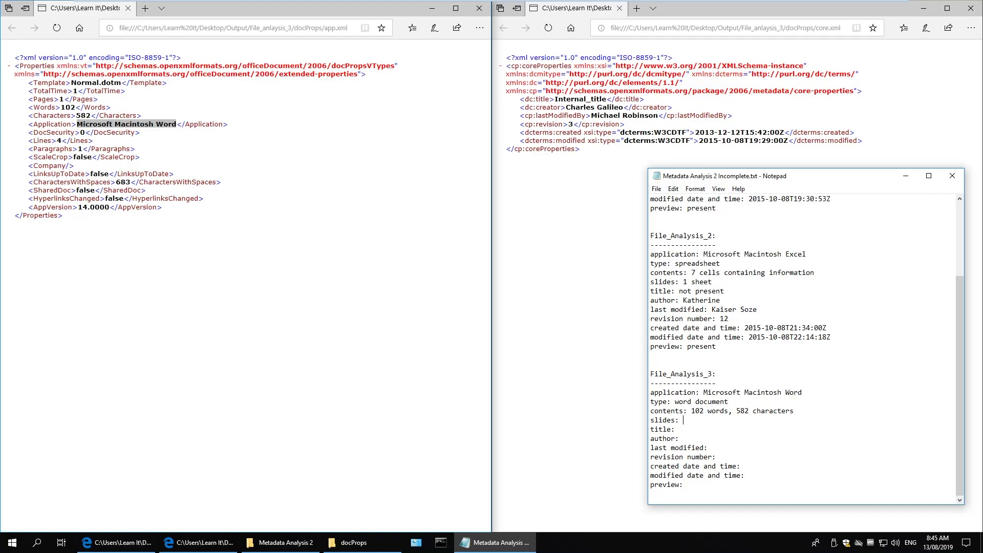
text(1 page)
Paste title Internal_title, author and last-modifier names from core.xml, and enter revision 3.
double_click(581, 98)
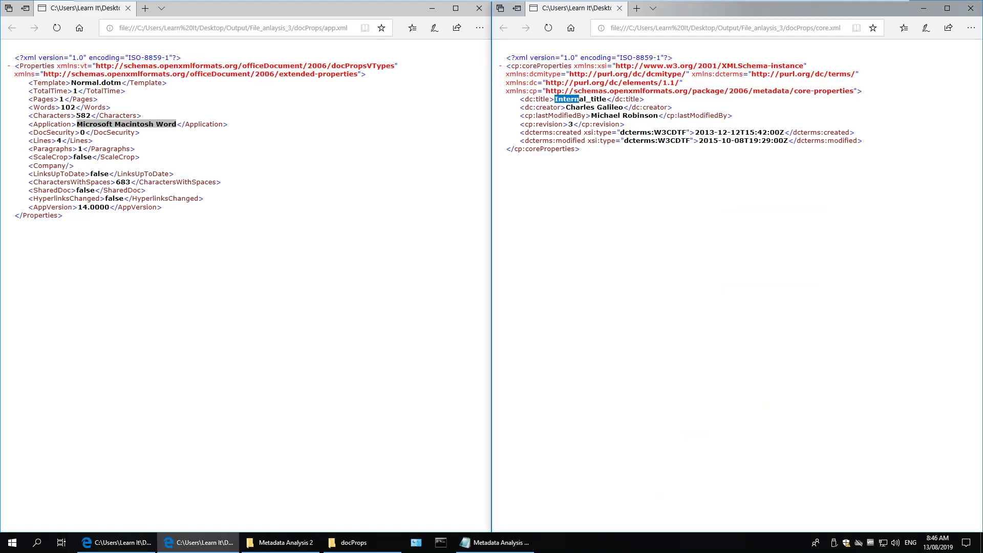
click(494, 542)
key(ctrl+v)
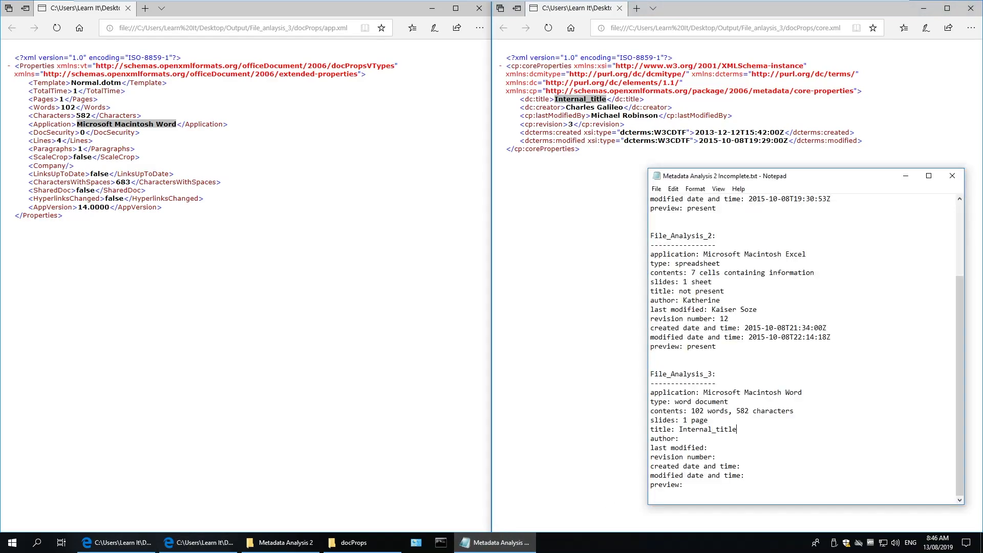
drag(567, 107, 624, 107)
click(505, 542)
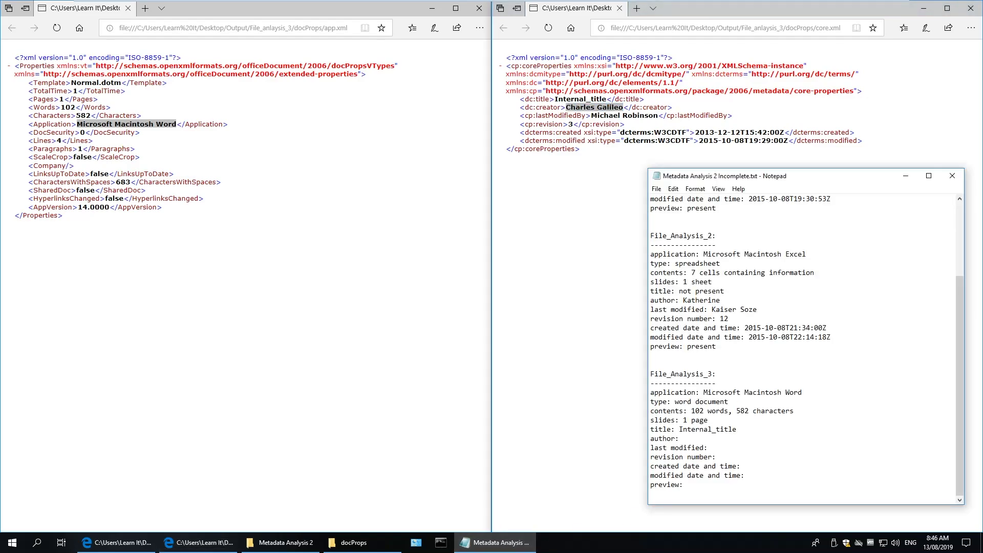
key(Down)
key(ctrl+v)
drag(592, 116, 659, 116)
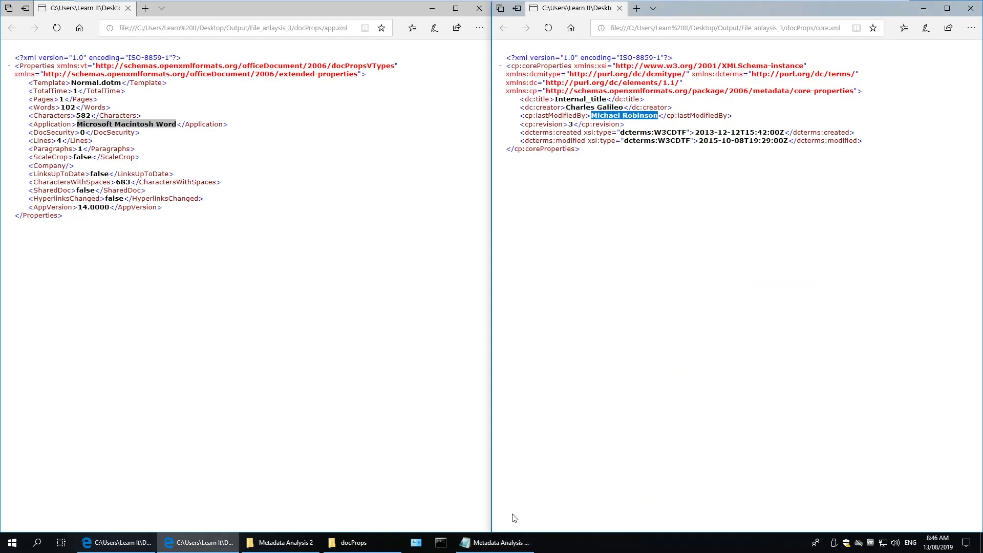
click(500, 544)
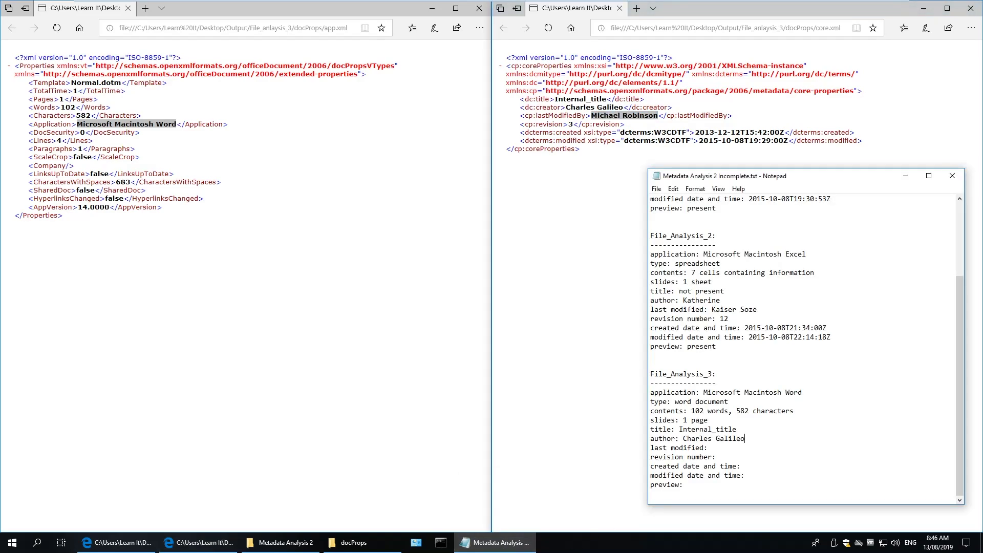
key(ctrl+v)
text(3)
Paste the created date 2013-12-12T15:42:00Z and the modified date under File_Analysis_3.
drag(695, 133, 784, 132)
key(alt+Tab)
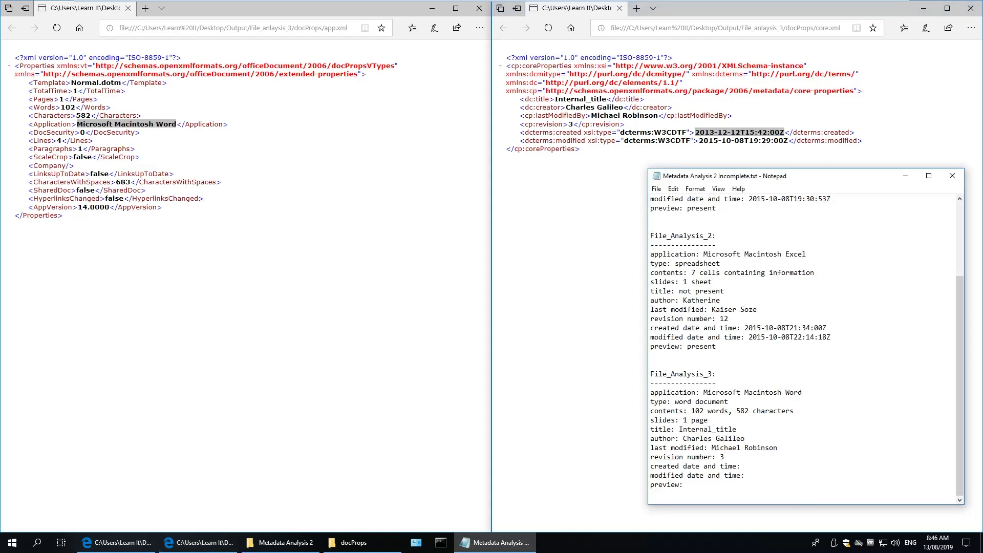
key(ctrl+v)
drag(700, 141, 788, 140)
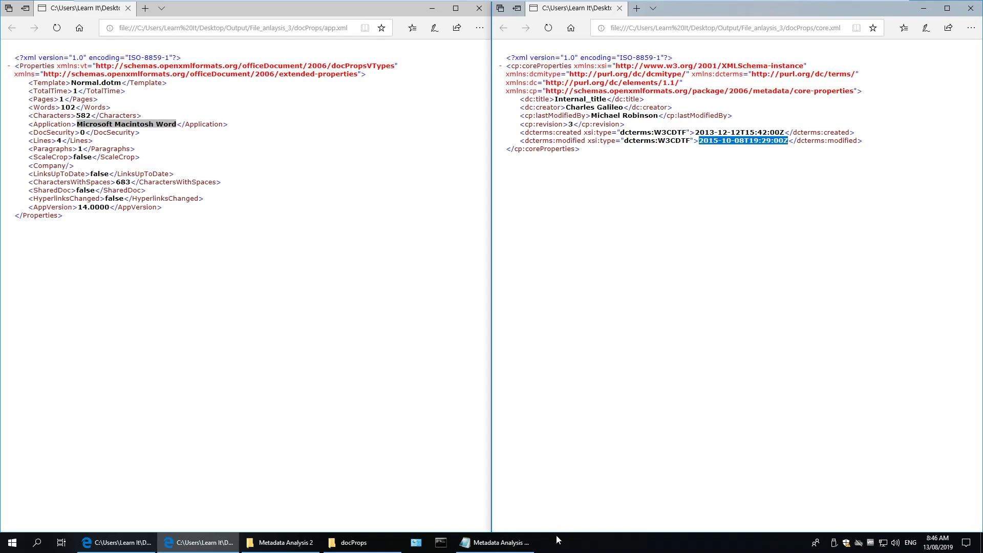
key(alt+Tab)
key(ctrl+v)
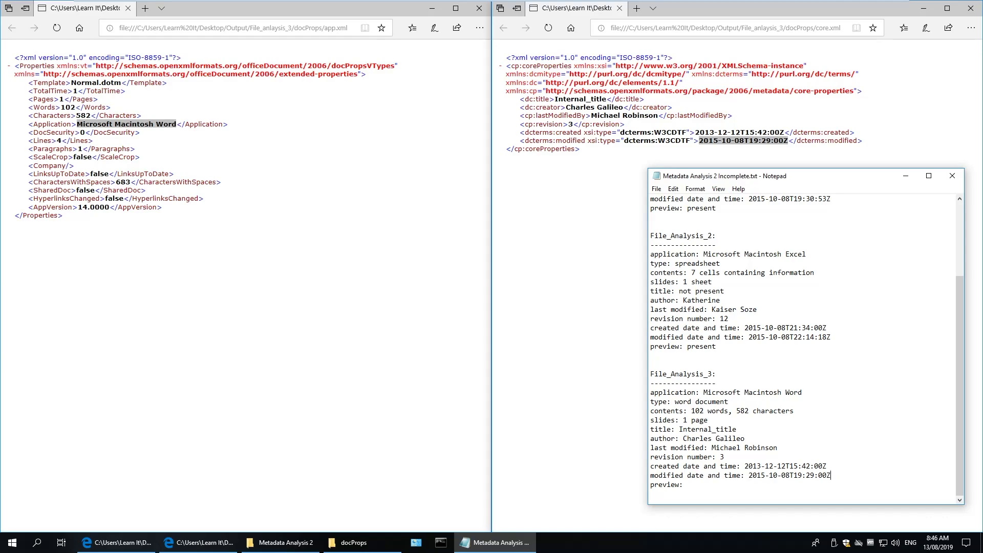
click(359, 543)
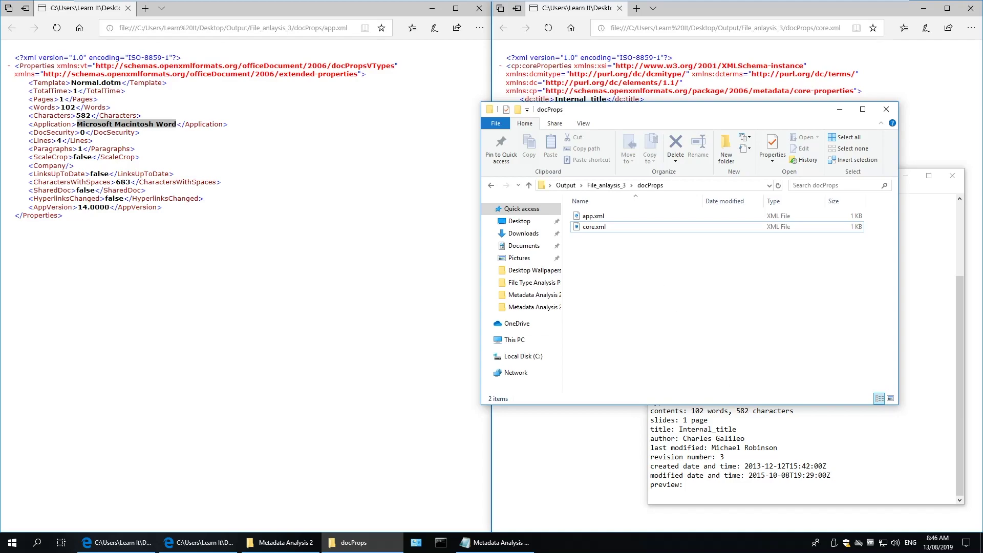
Close the docProps File Explorer window, keeping Notepad in front.
click(832, 475)
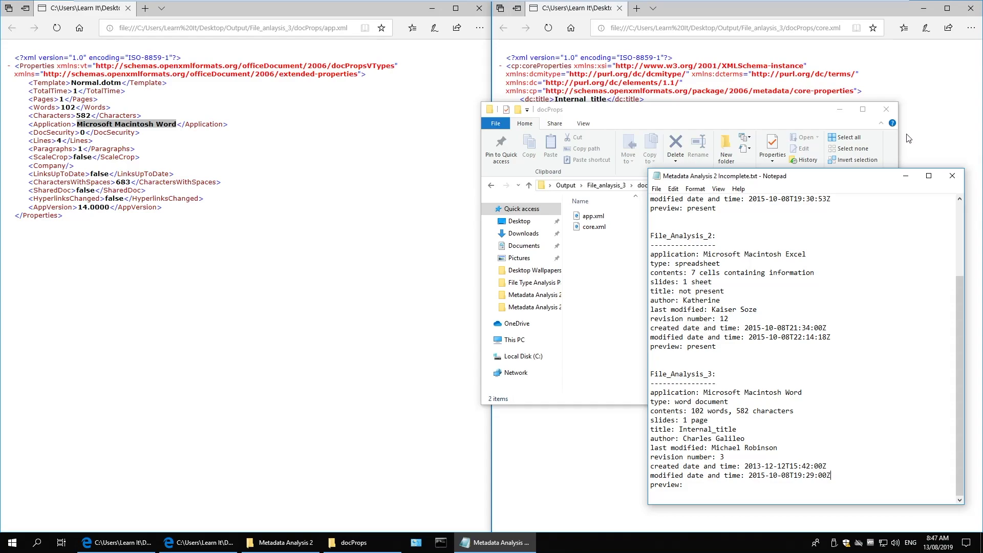
click(887, 109)
Close both Edge XML windows and reopen the Output and Metadata Analysis 2 folders.
click(971, 9)
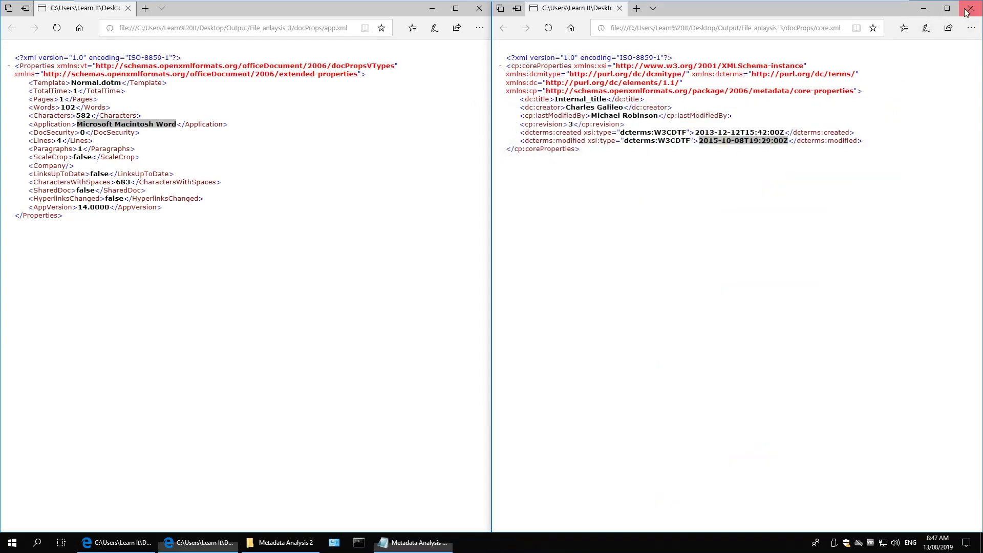
click(480, 10)
double_click(98, 226)
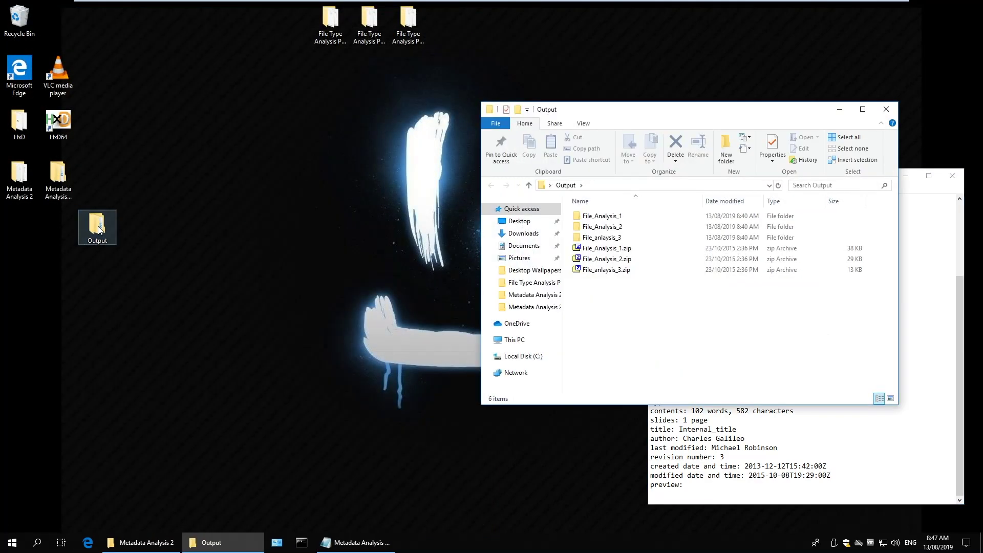
double_click(23, 185)
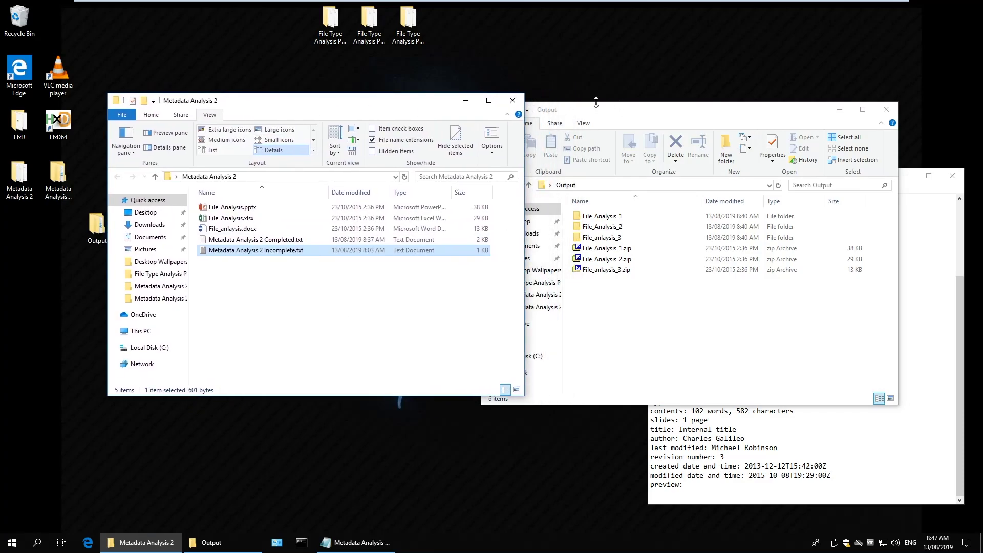
drag(597, 102, 626, 41)
Enlarge Notepad to show all three files and type 'not present' after preview.
click(724, 457)
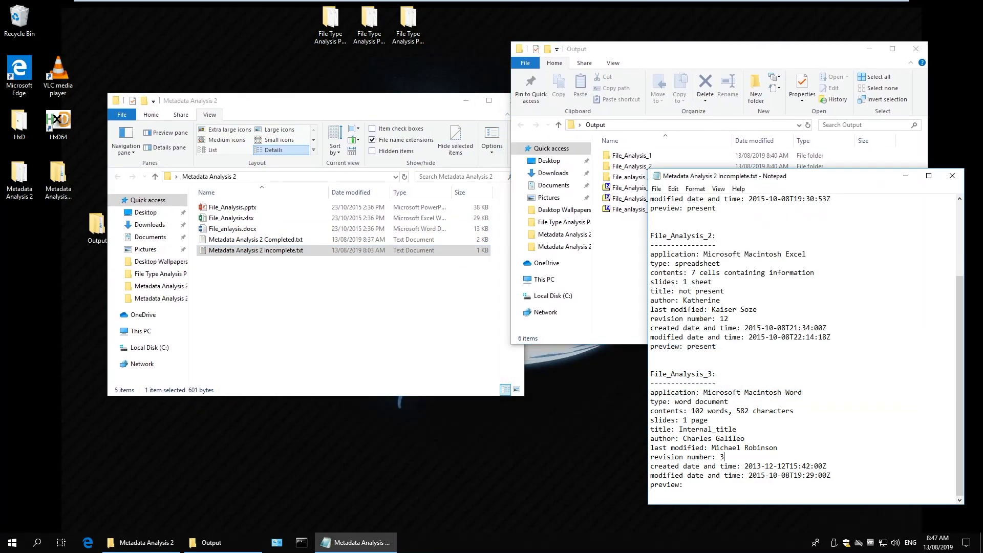
drag(811, 170, 808, 66)
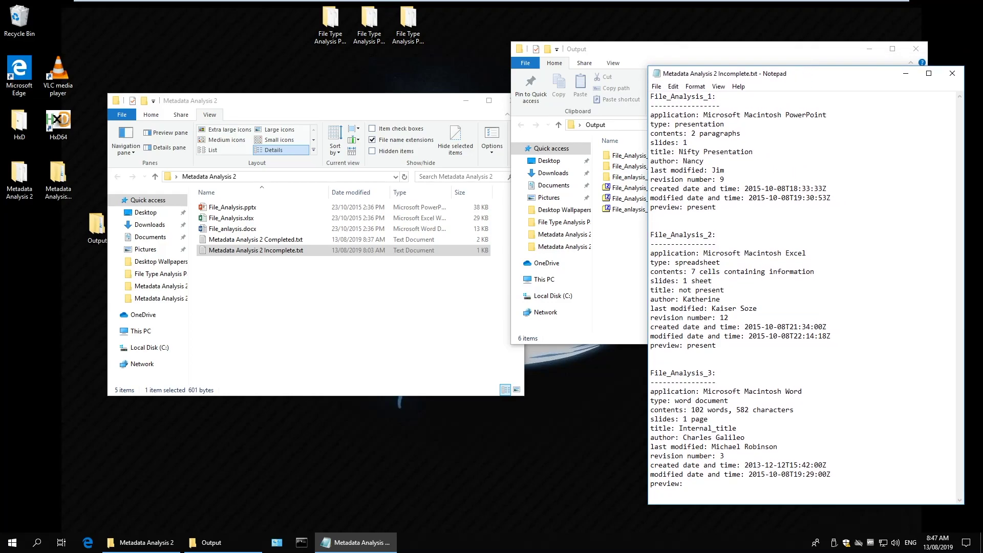
text(not present)
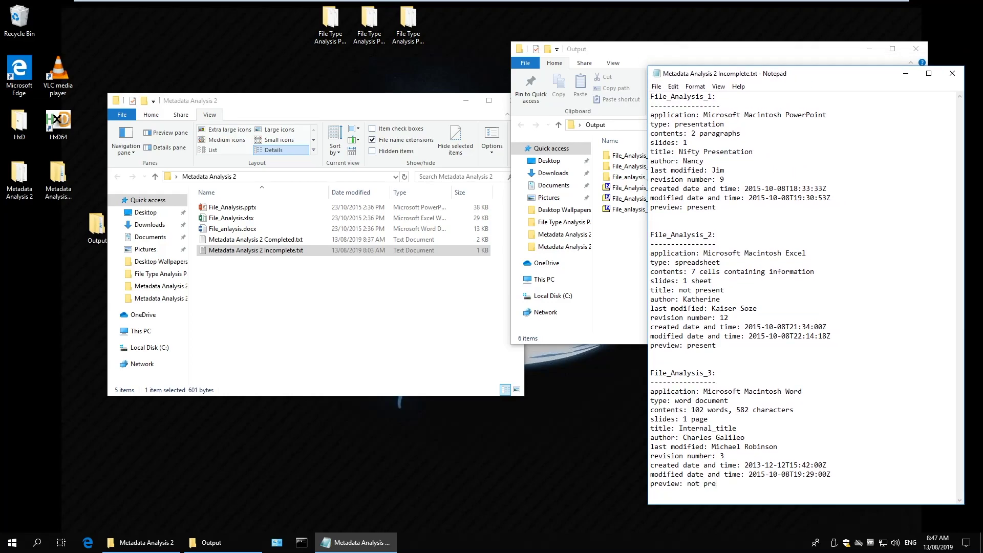